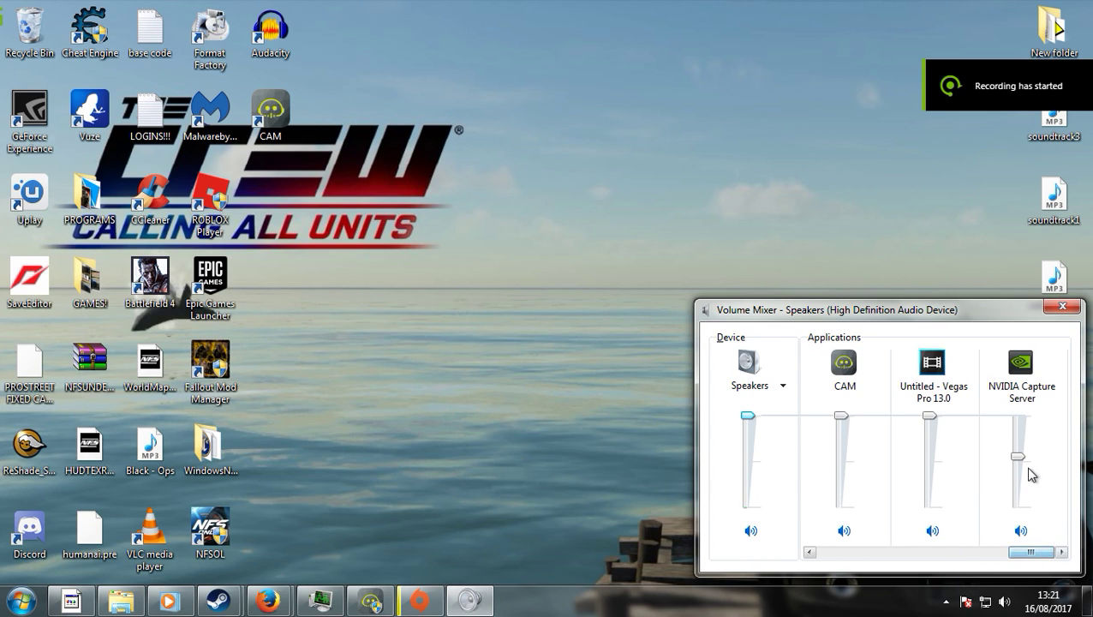
Close the Volume Mixer window to reveal the plain desktop.
click(1063, 306)
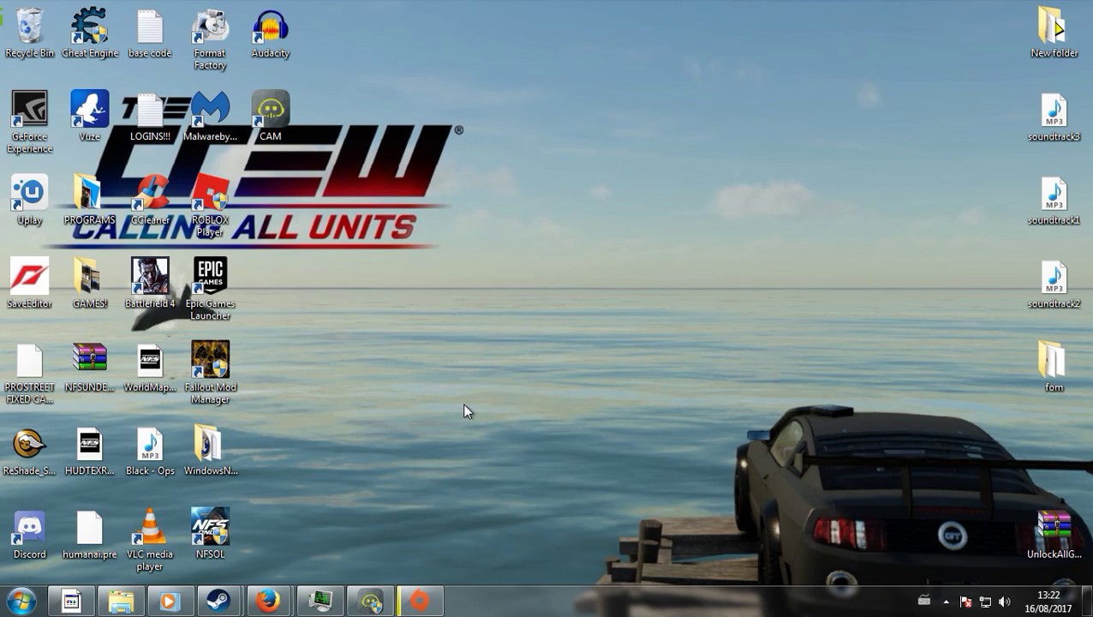
Go through Control Panel's System and Security to Windows Firewall, then open its Advanced settings console.
click(20, 601)
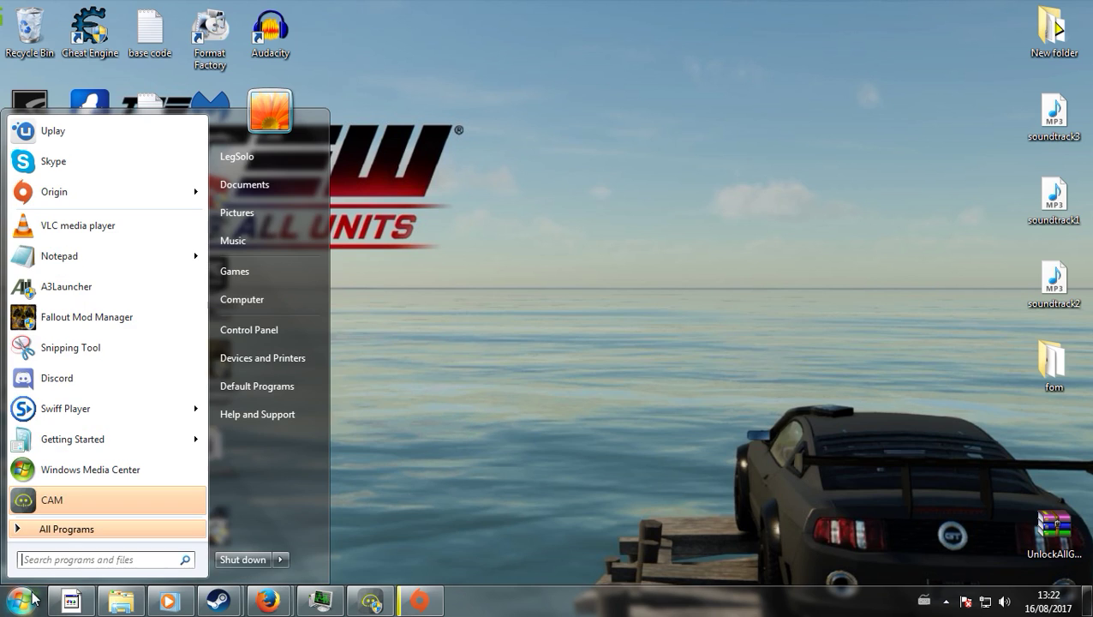
click(435, 478)
key(super)
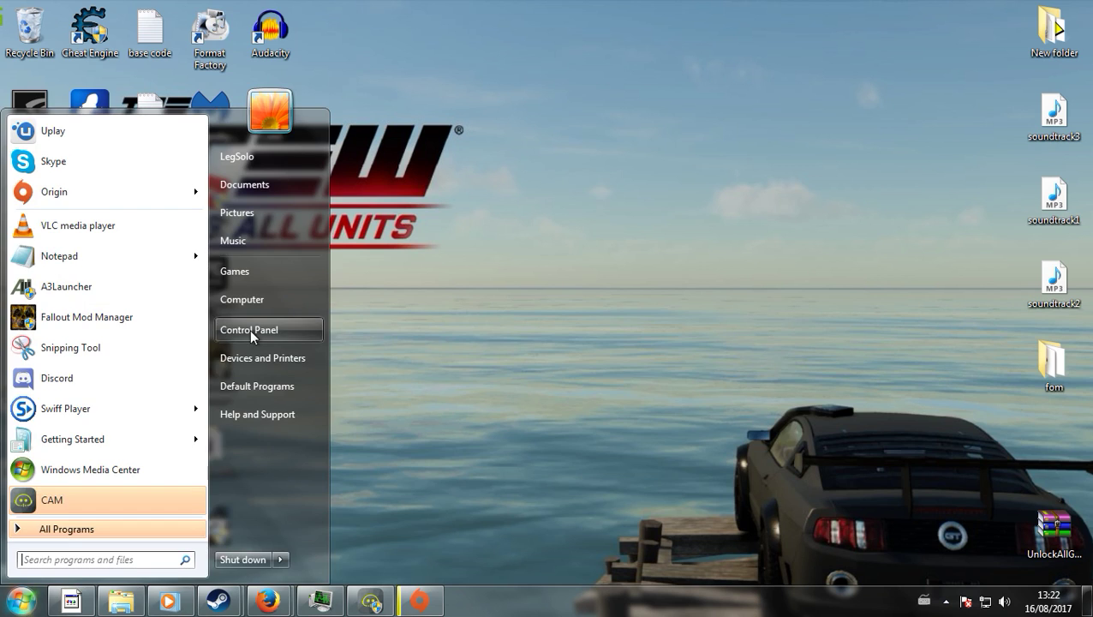
click(255, 335)
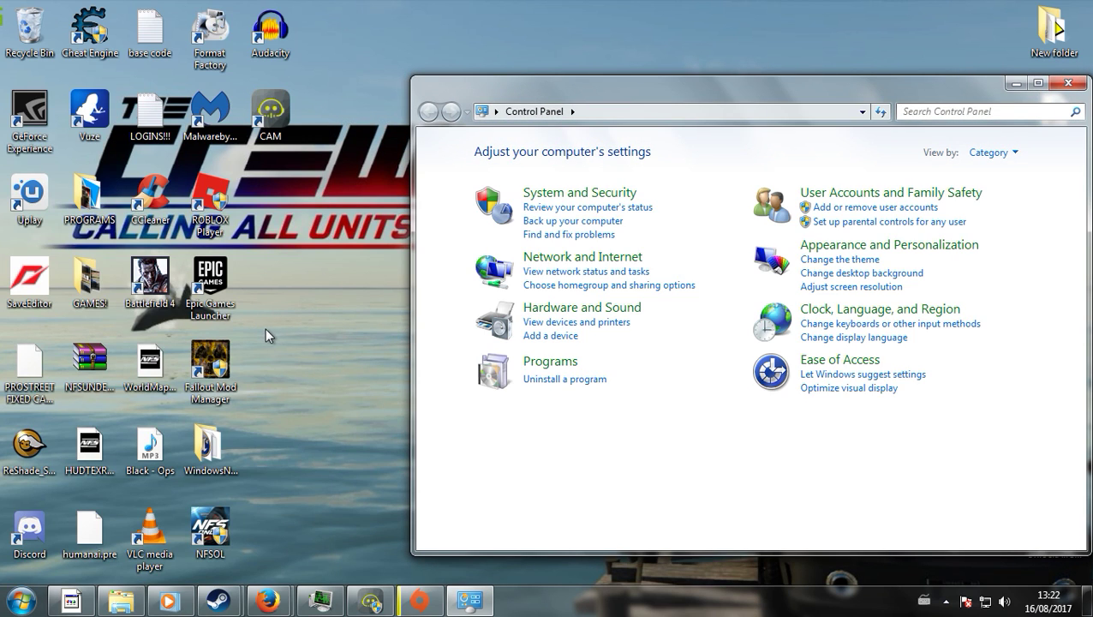
click(526, 194)
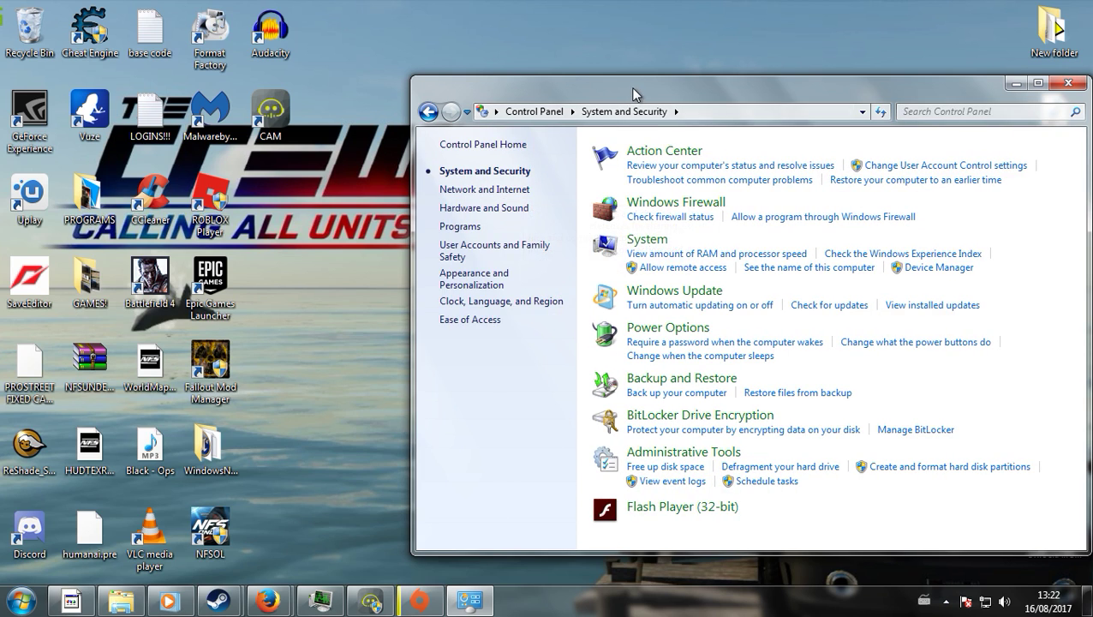
drag(633, 89, 574, 67)
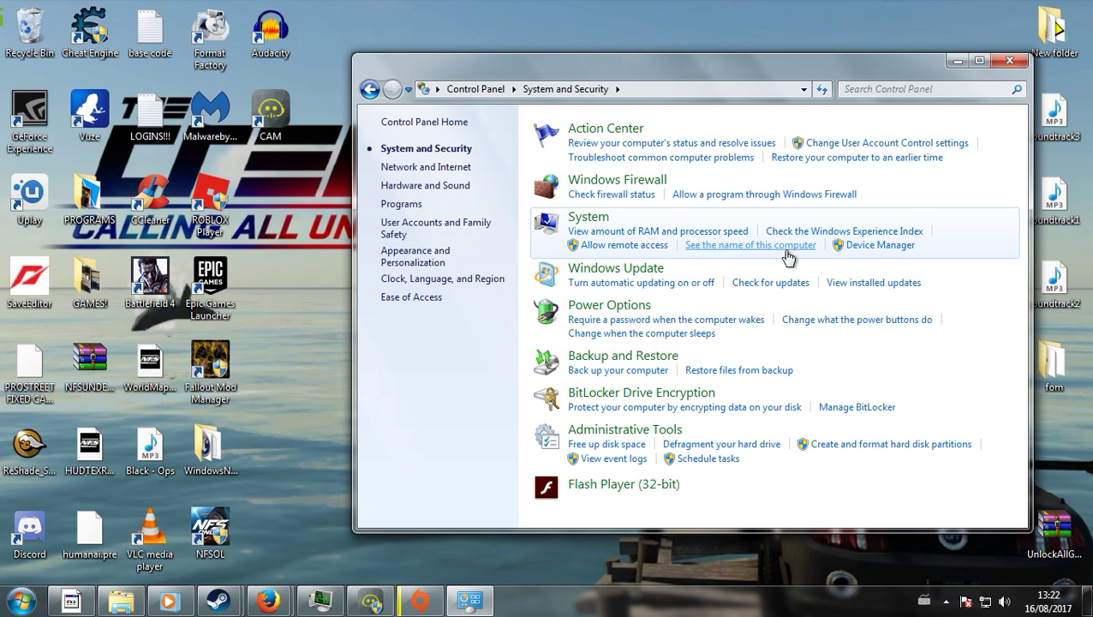
click(588, 187)
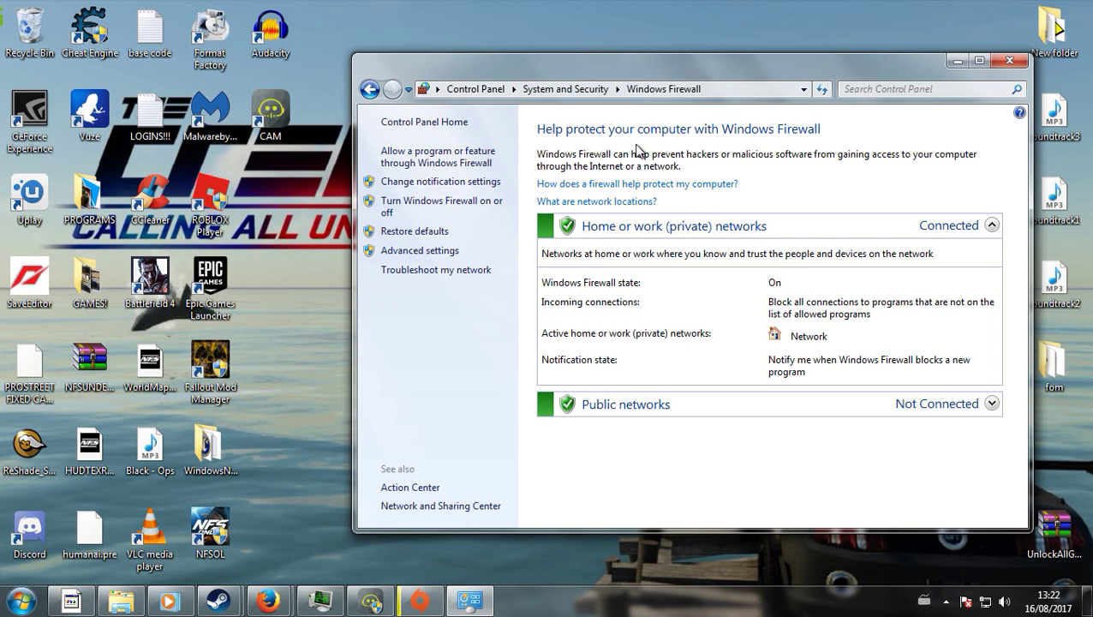
click(428, 252)
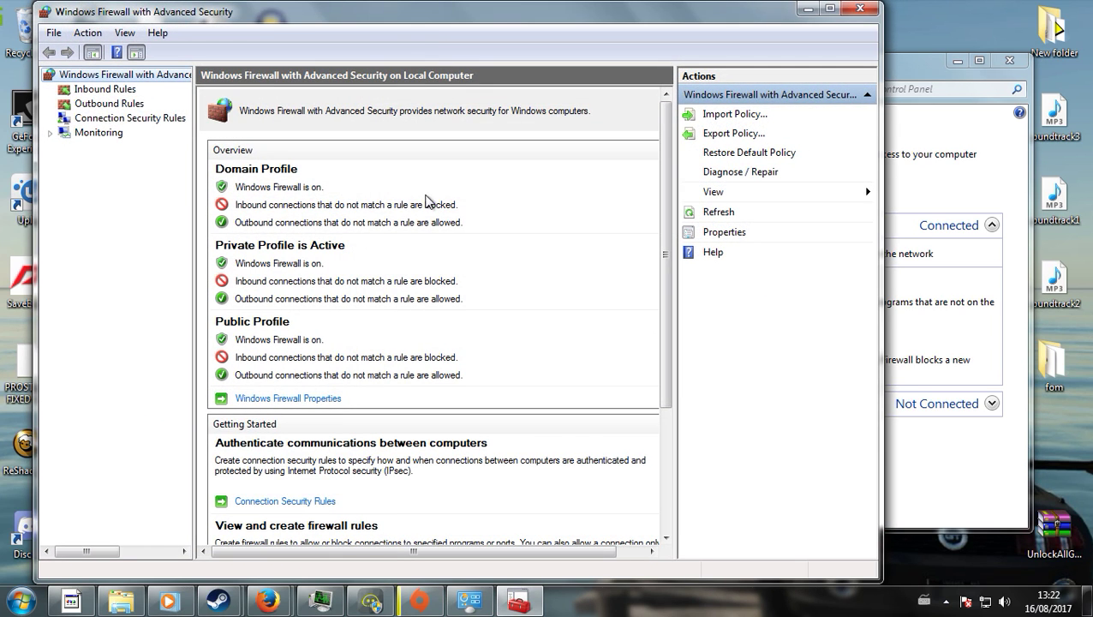
Show the inbound rules list and browse the Arma 3 and BlackSquad Client rules.
drag(241, 17, 310, 19)
click(180, 92)
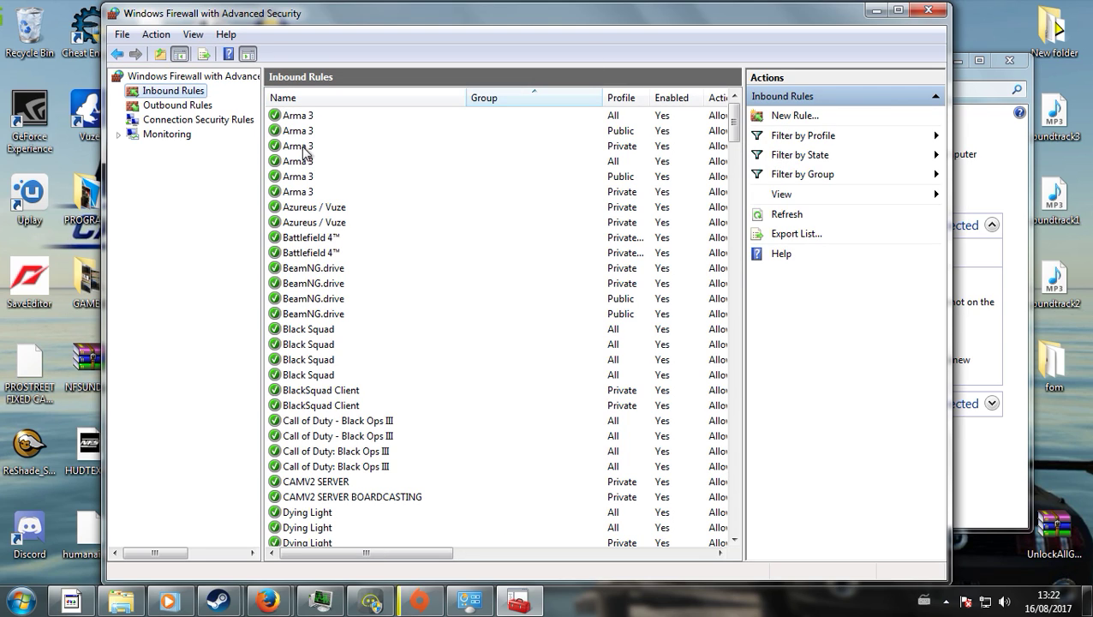
click(302, 147)
click(332, 403)
scroll(317, 421, down, 18)
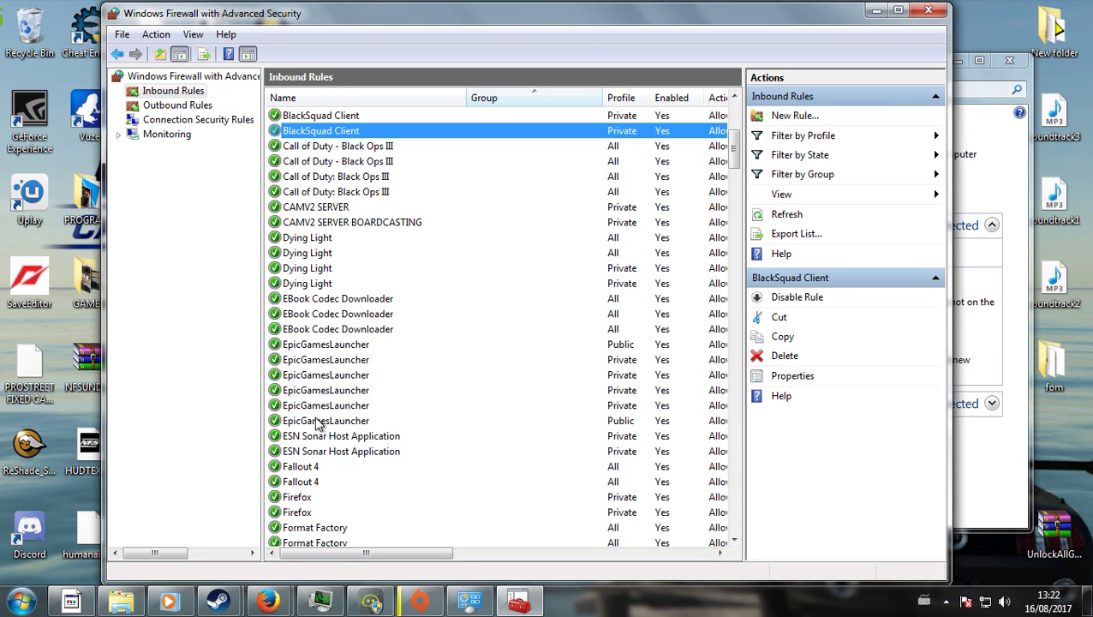
scroll(318, 423, up, 18)
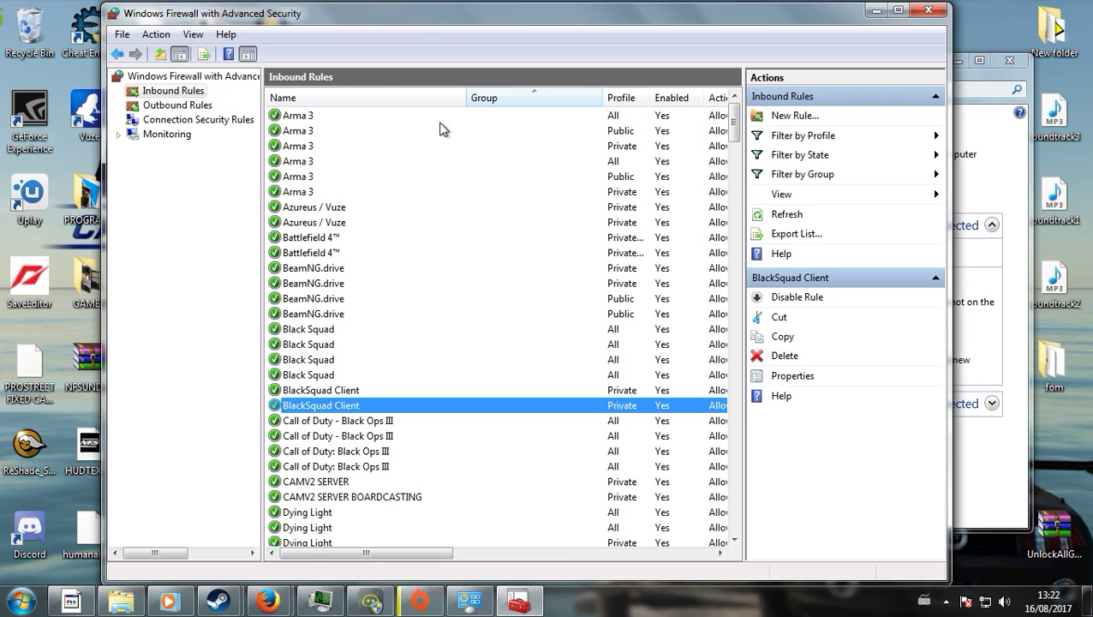
click(335, 119)
Inspect which program the Battlefield 4™ inbound rule covers, then close its properties.
click(324, 237)
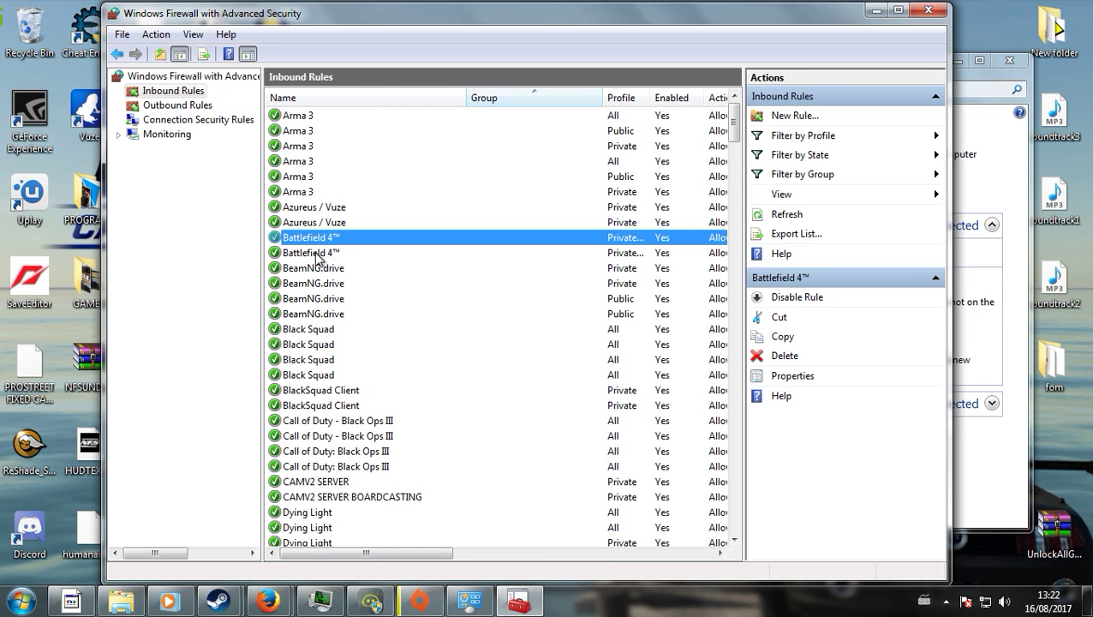
click(317, 253)
click(315, 240)
click(315, 254)
click(315, 239)
click(315, 253)
click(316, 239)
click(311, 252)
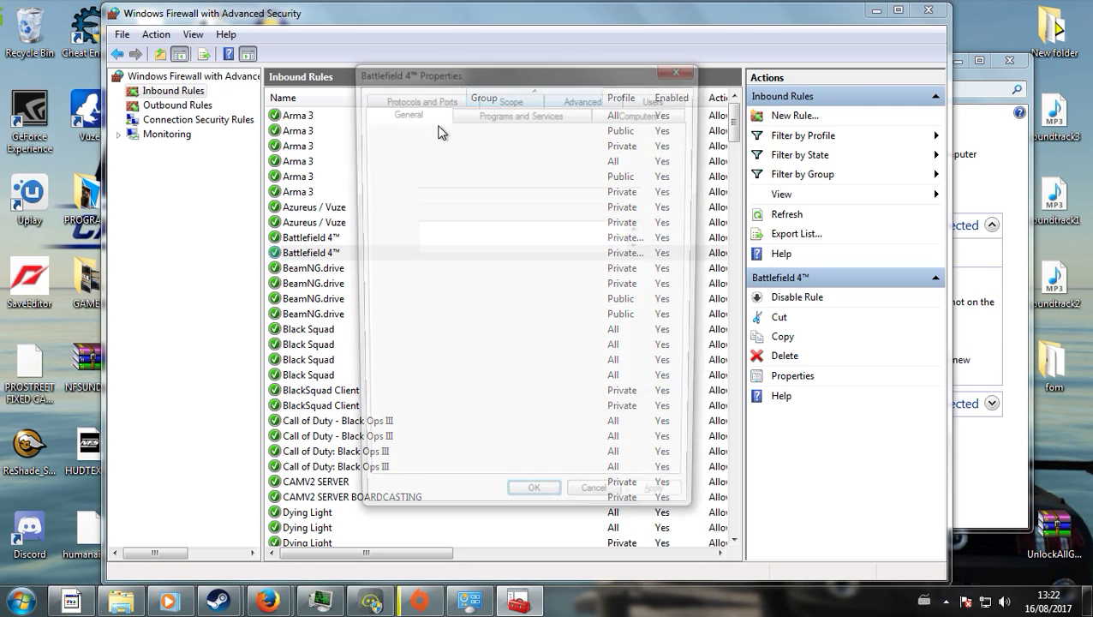
click(572, 113)
click(683, 67)
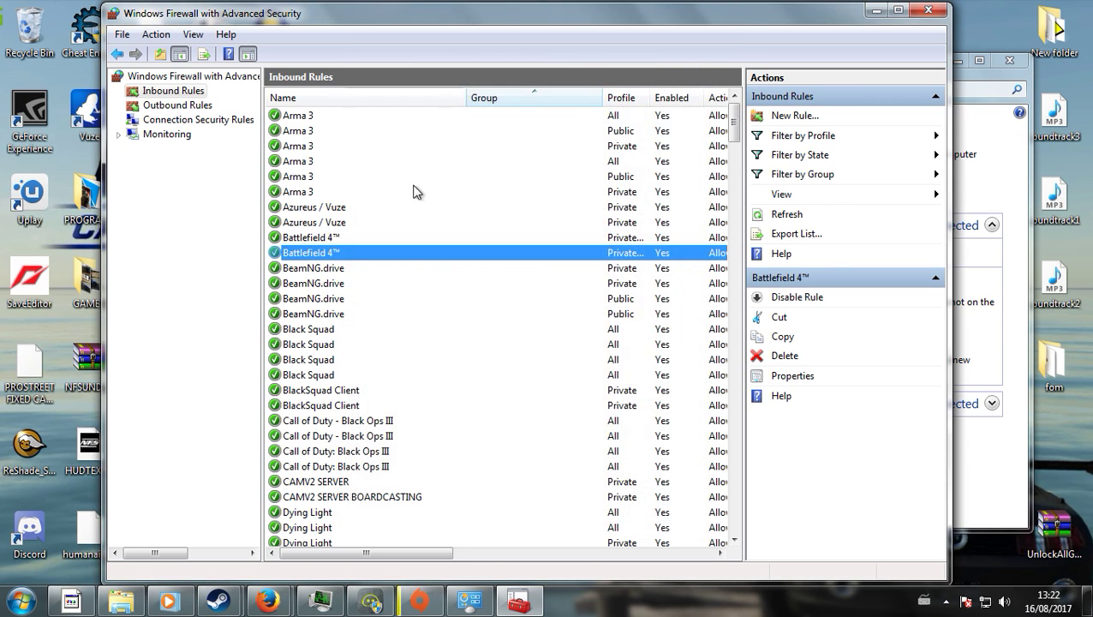
click(332, 239)
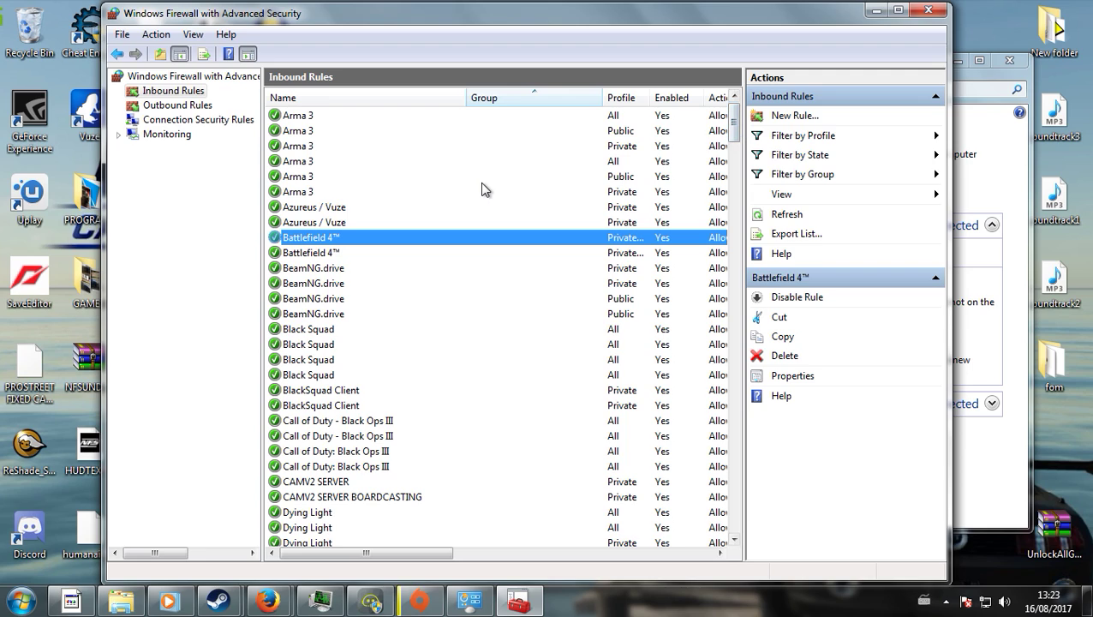
Jump to the PnkBstrA/PnkBstrB rules, review them, and open the first PnkBstrA rule's properties.
key(p)
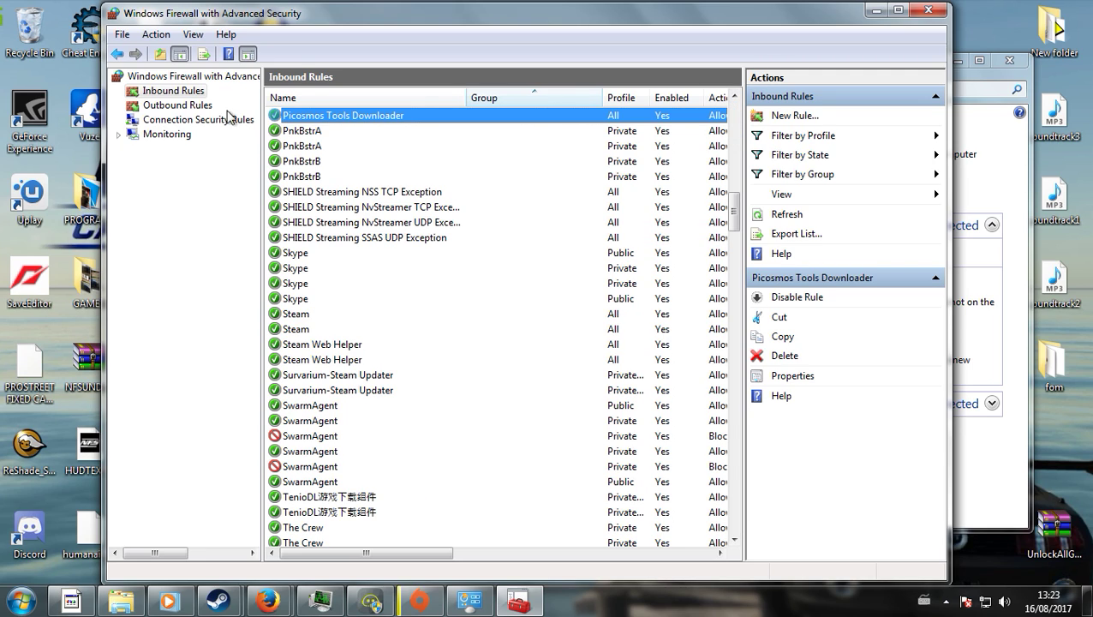
click(326, 130)
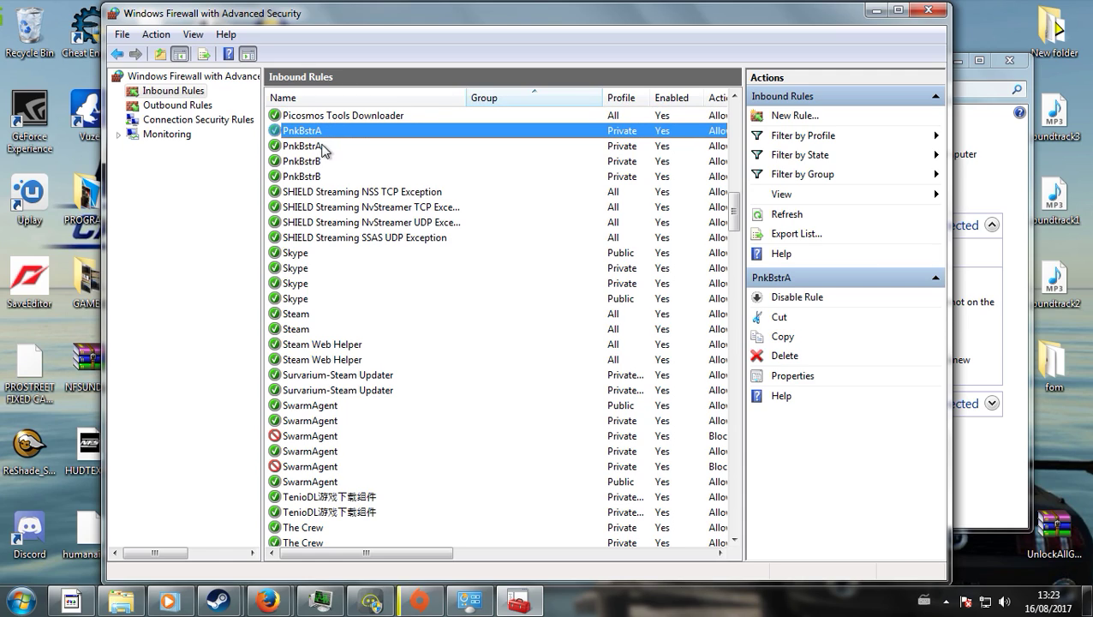
click(322, 146)
click(329, 161)
click(329, 178)
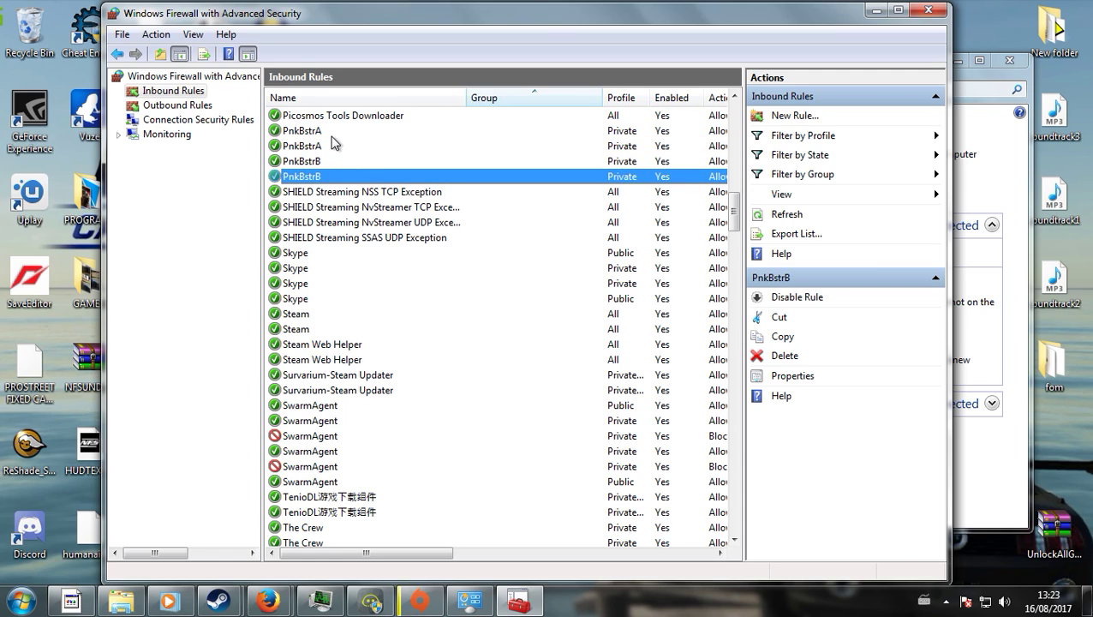
click(332, 131)
click(332, 145)
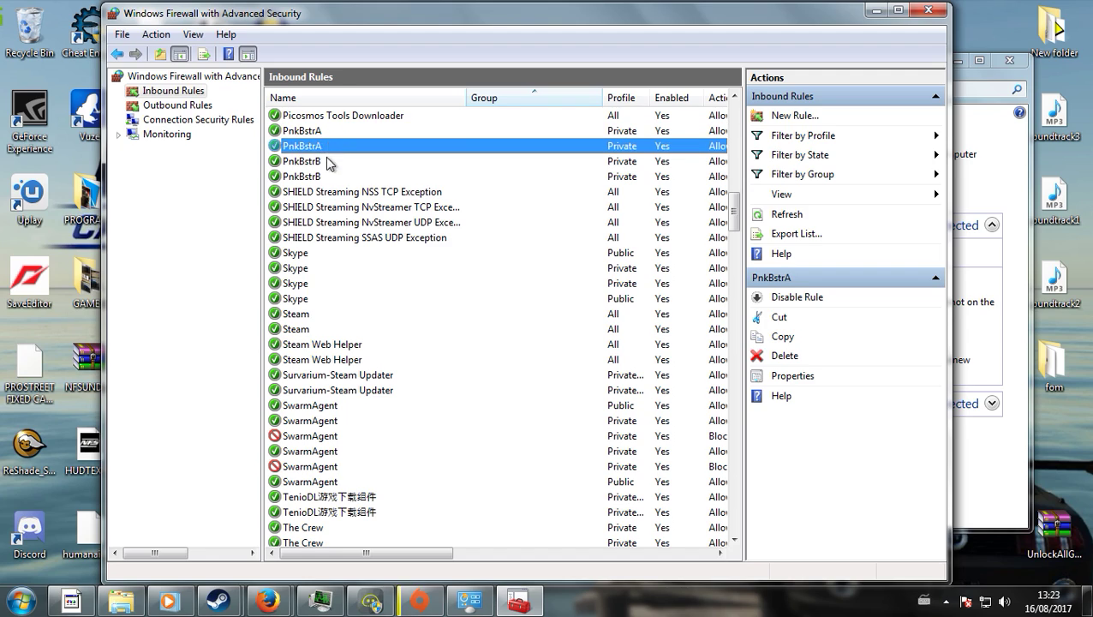
click(330, 161)
click(334, 175)
click(330, 163)
click(329, 148)
click(330, 161)
click(329, 147)
click(331, 163)
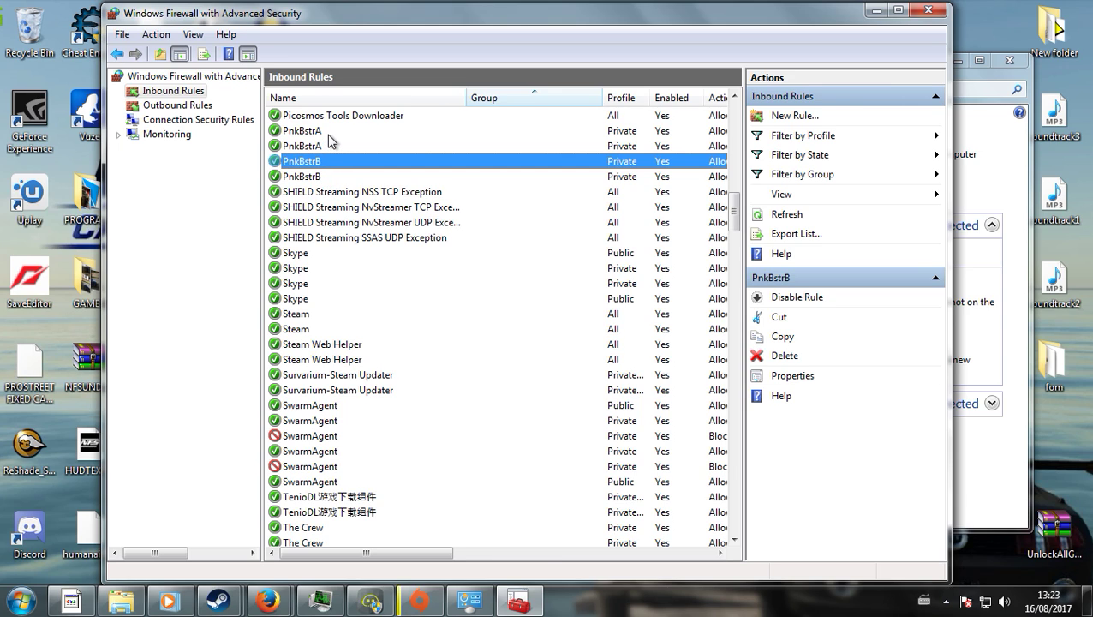
double_click(331, 133)
Set the PnkBstrA rule to apply to all programs that meet the specified conditions.
click(476, 112)
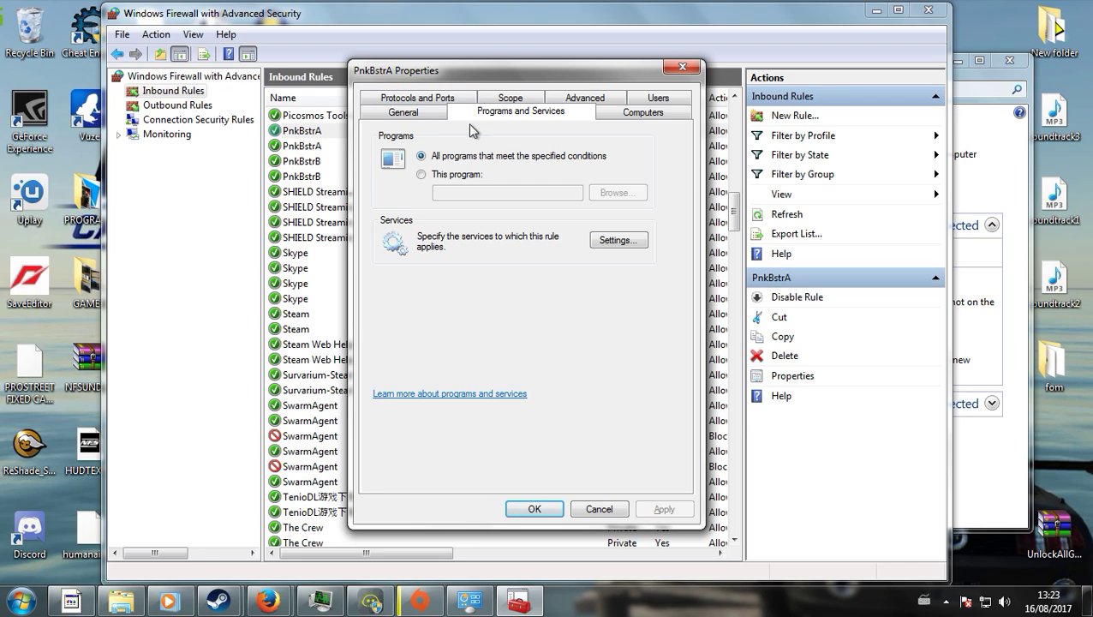
click(421, 175)
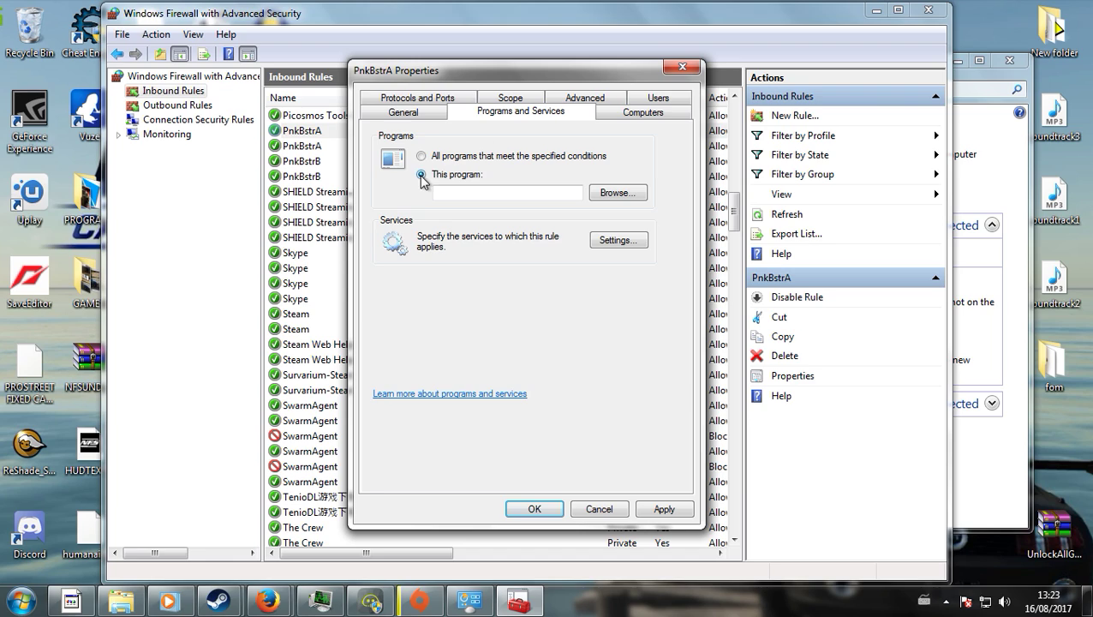
click(439, 193)
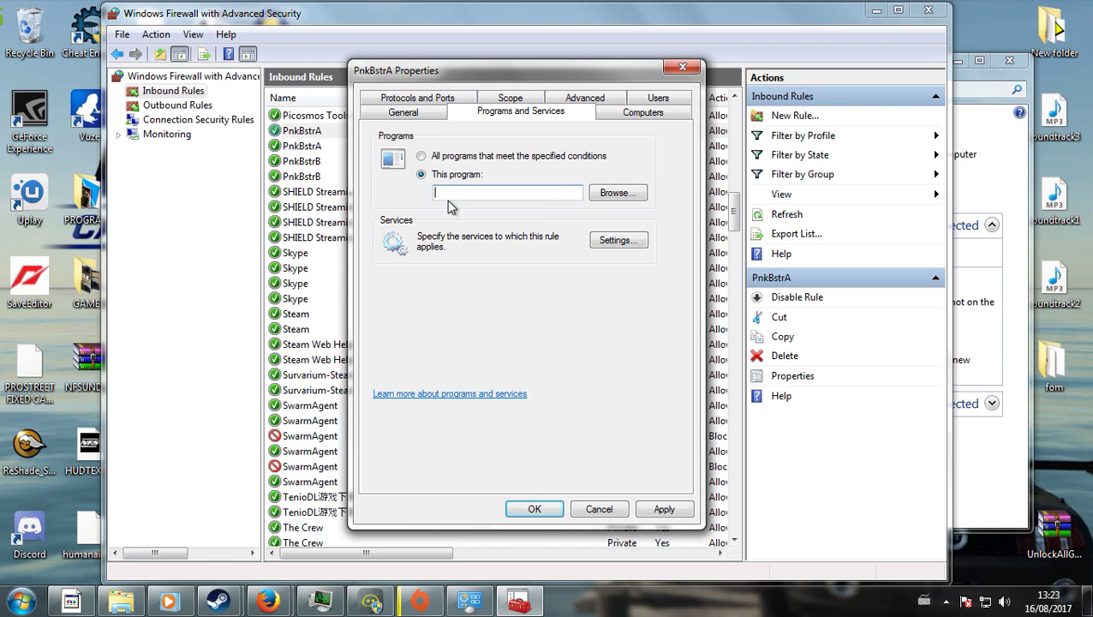
click(420, 156)
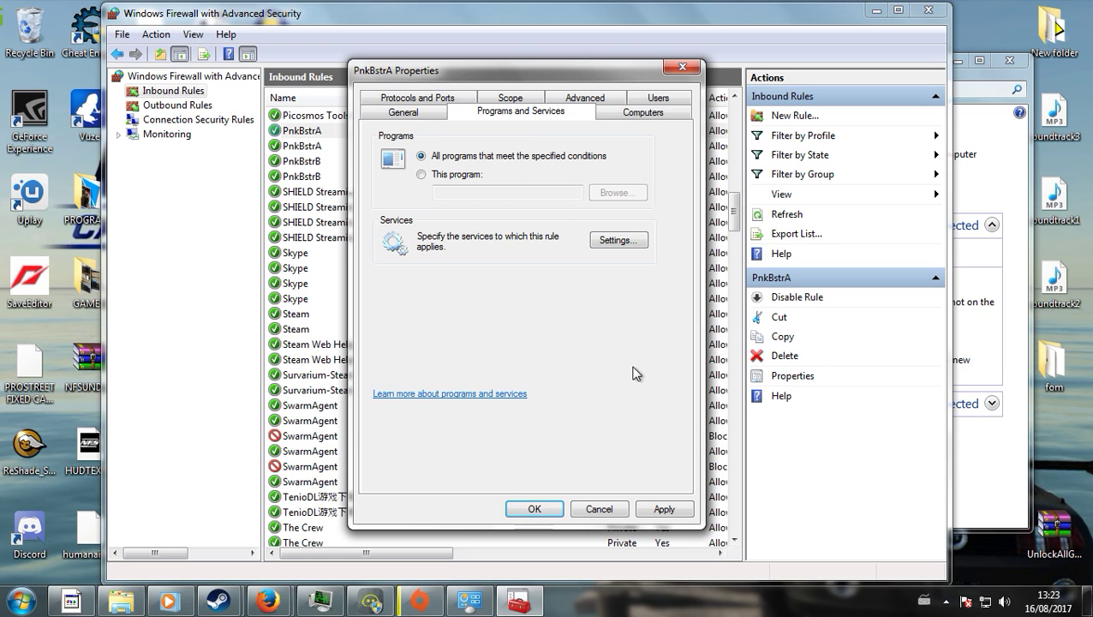
click(535, 509)
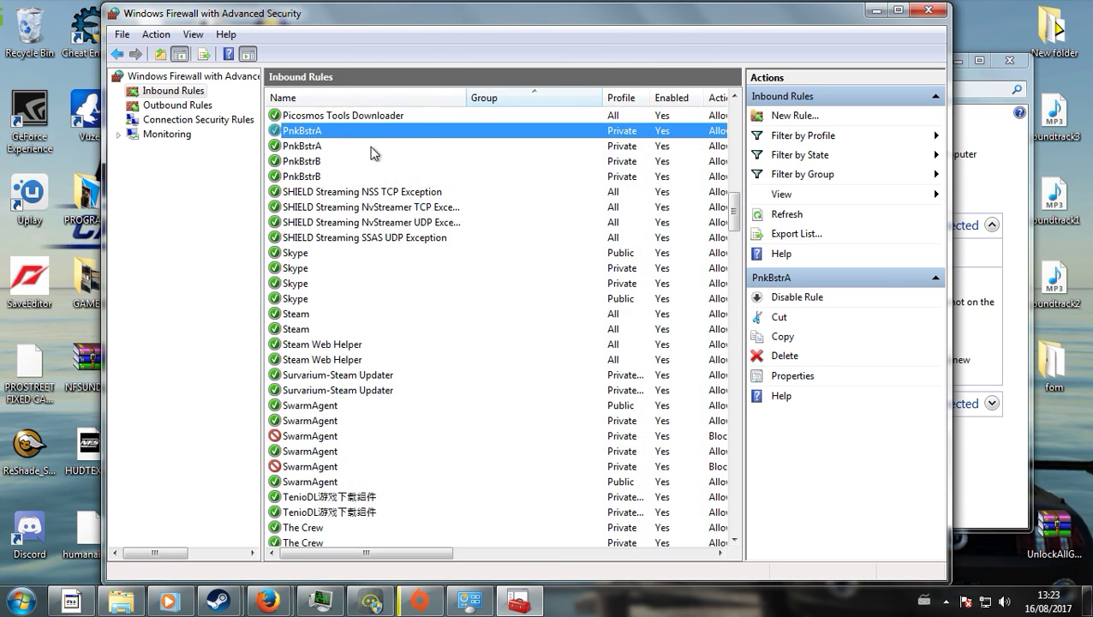
Check the programs covered by the other PnkBstrA and both PnkBstrB rules, then close the console.
double_click(345, 148)
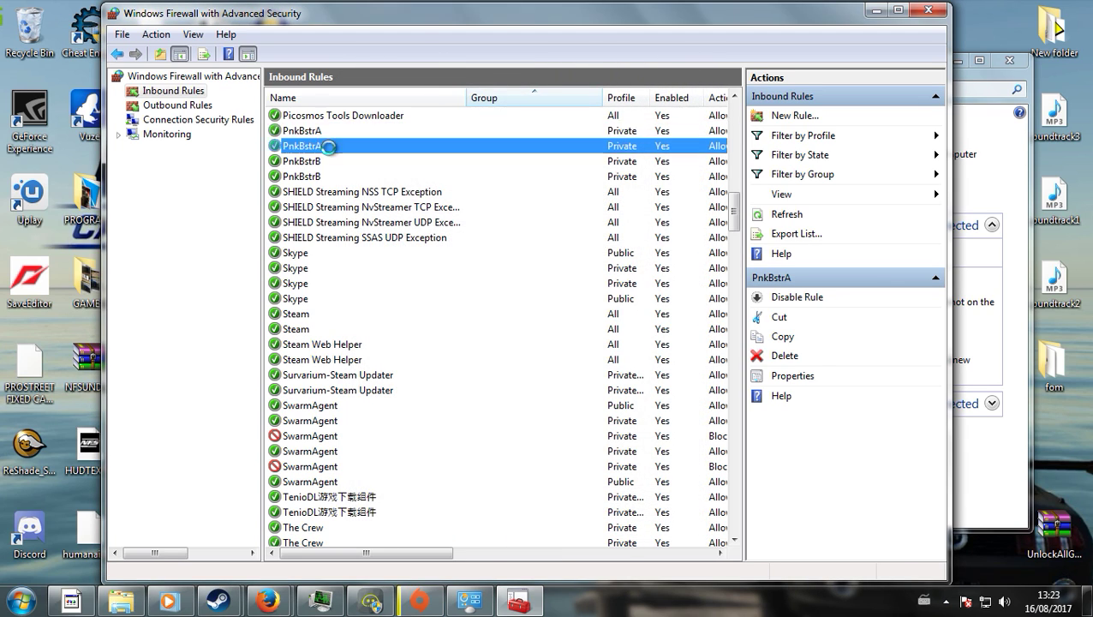
click(497, 112)
click(682, 67)
double_click(342, 162)
click(579, 112)
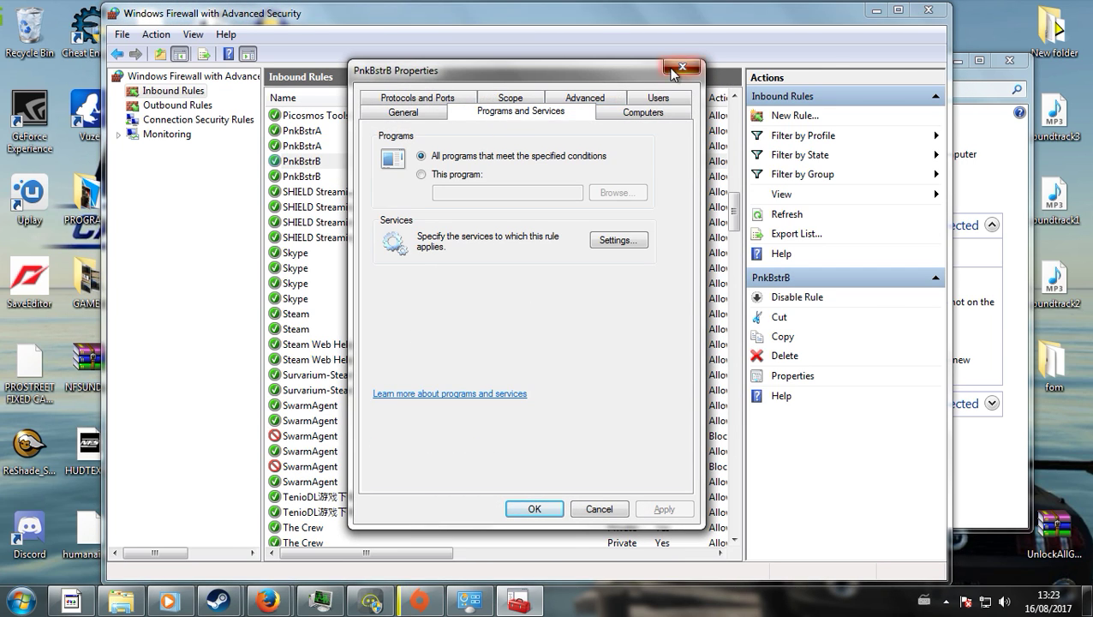
click(672, 72)
double_click(368, 178)
click(517, 115)
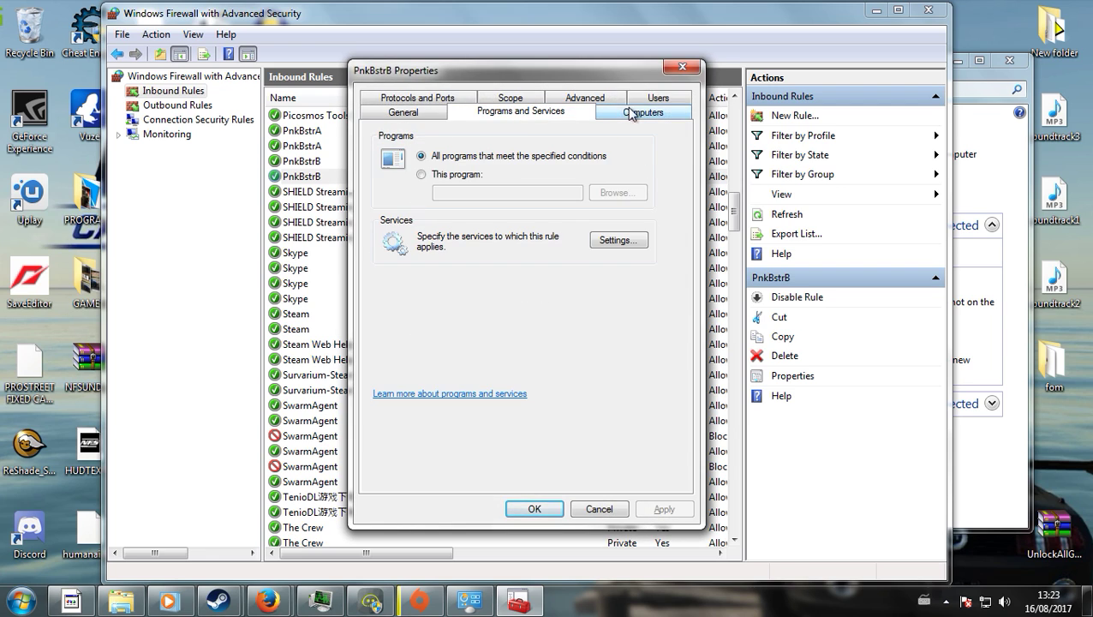
click(682, 67)
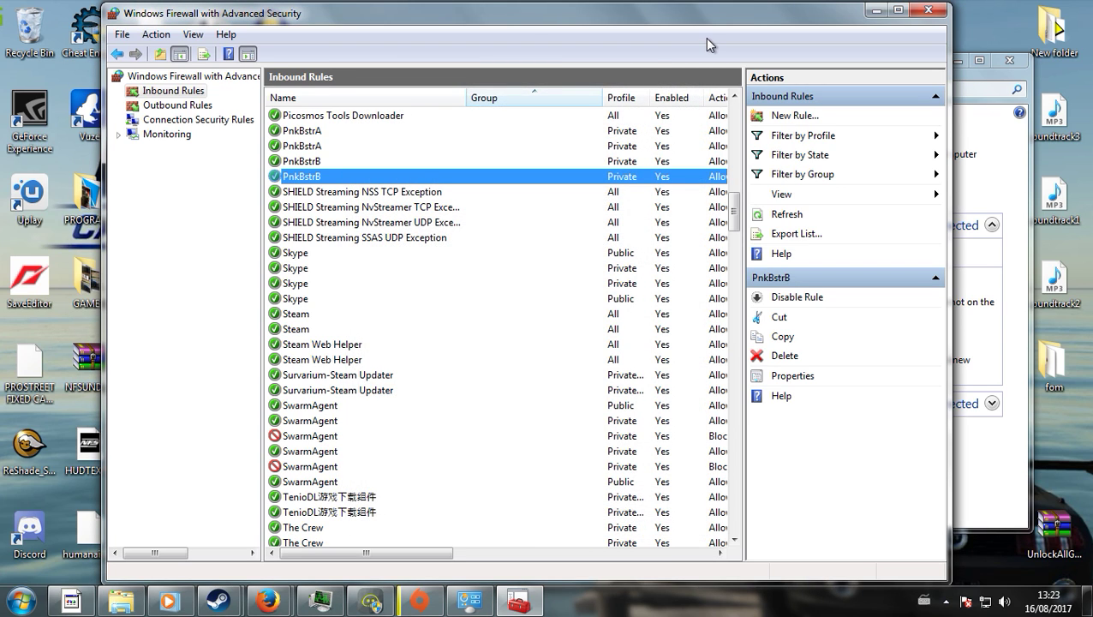
click(928, 9)
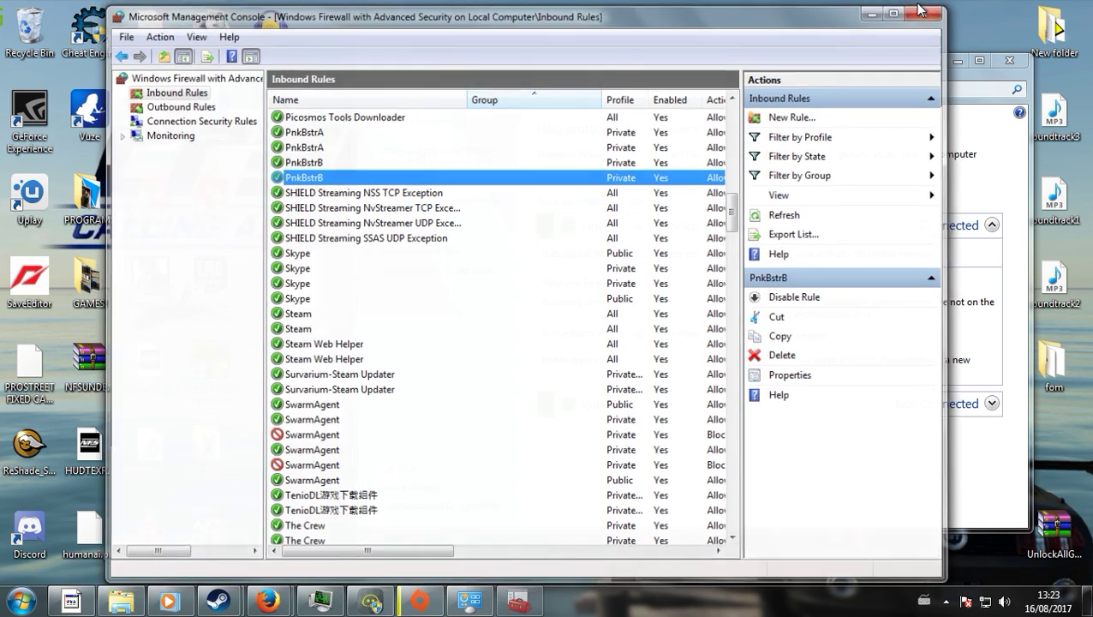
Close the Control Panel window and browse Explorer to H:\games\Battlefield 4.
click(1010, 60)
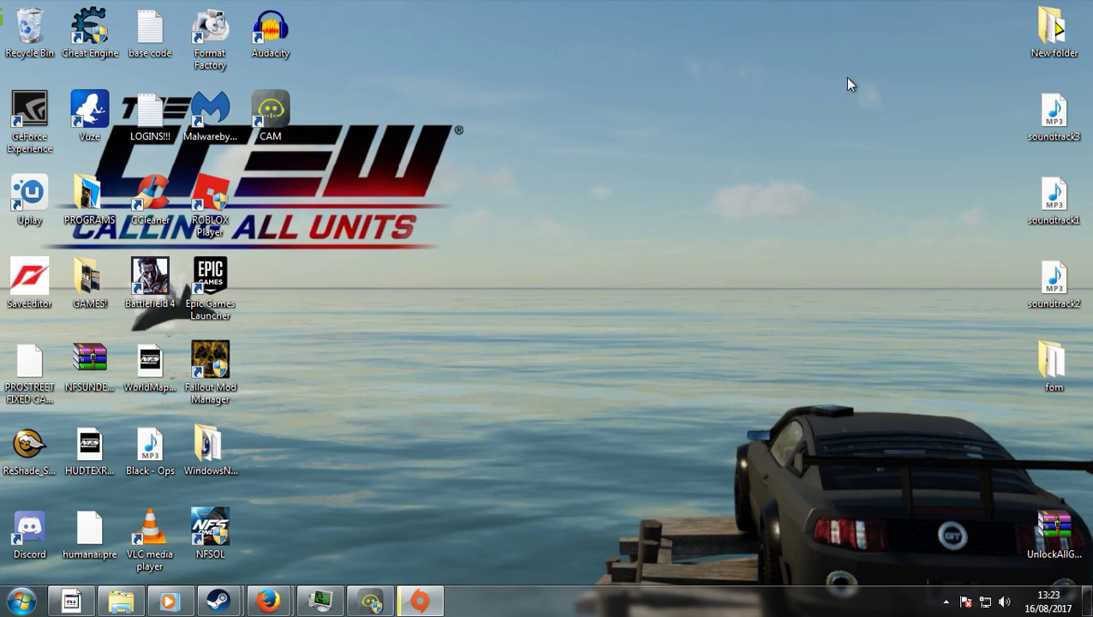
click(111, 600)
click(164, 388)
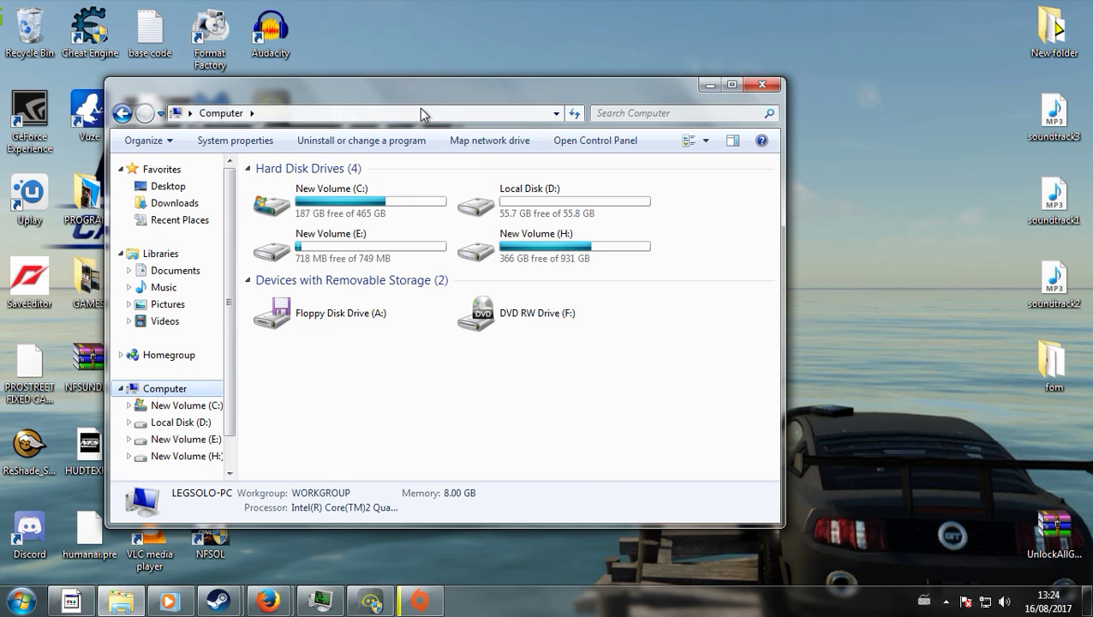
drag(402, 96, 522, 76)
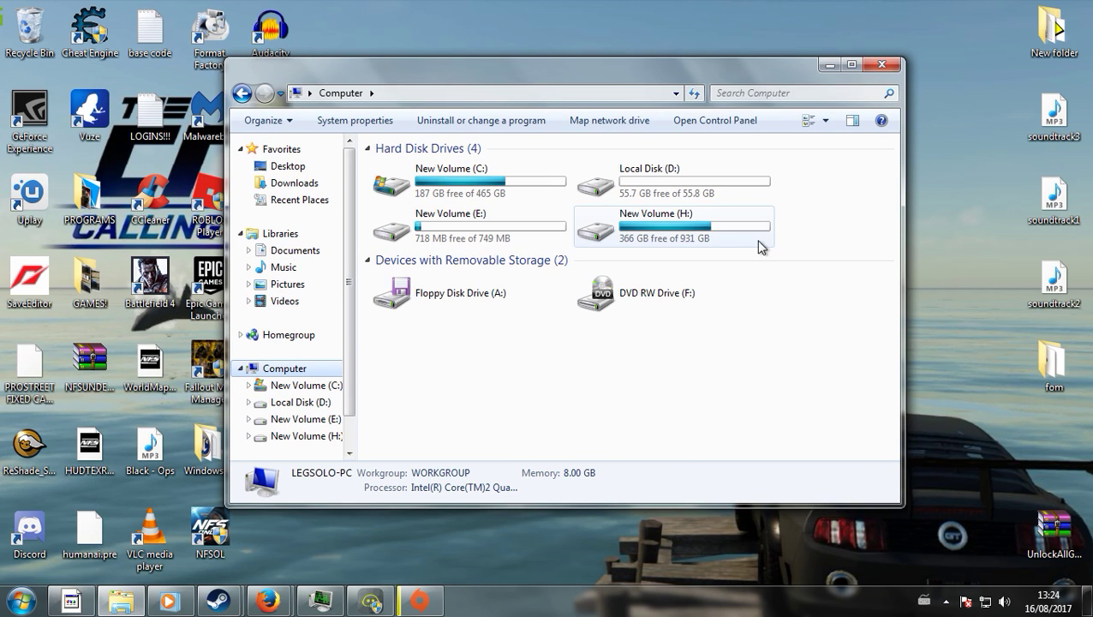
double_click(703, 235)
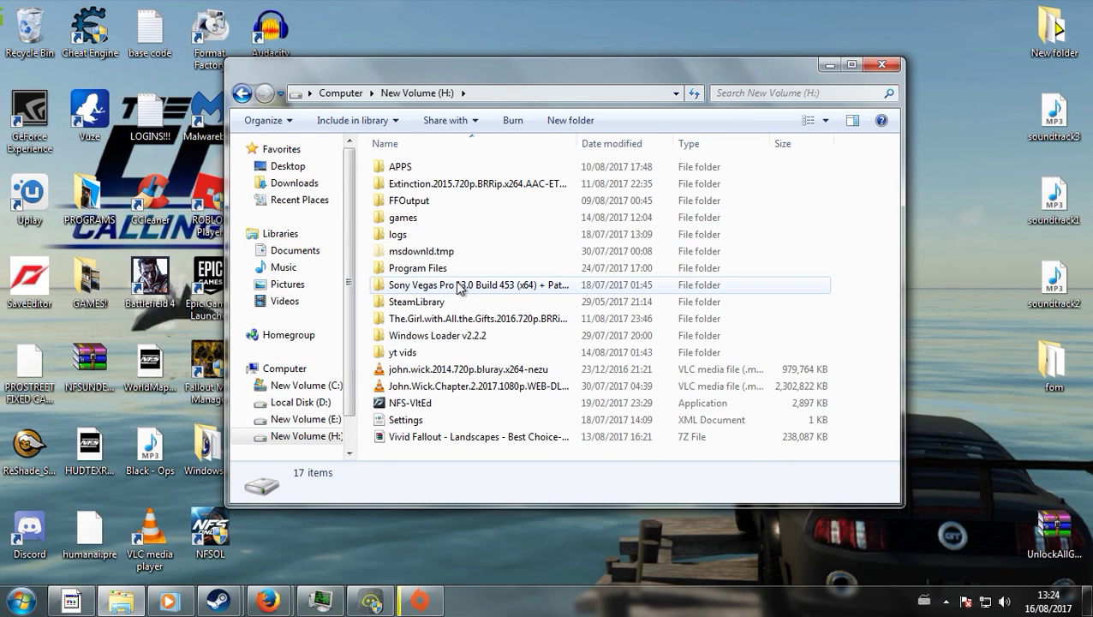
double_click(445, 218)
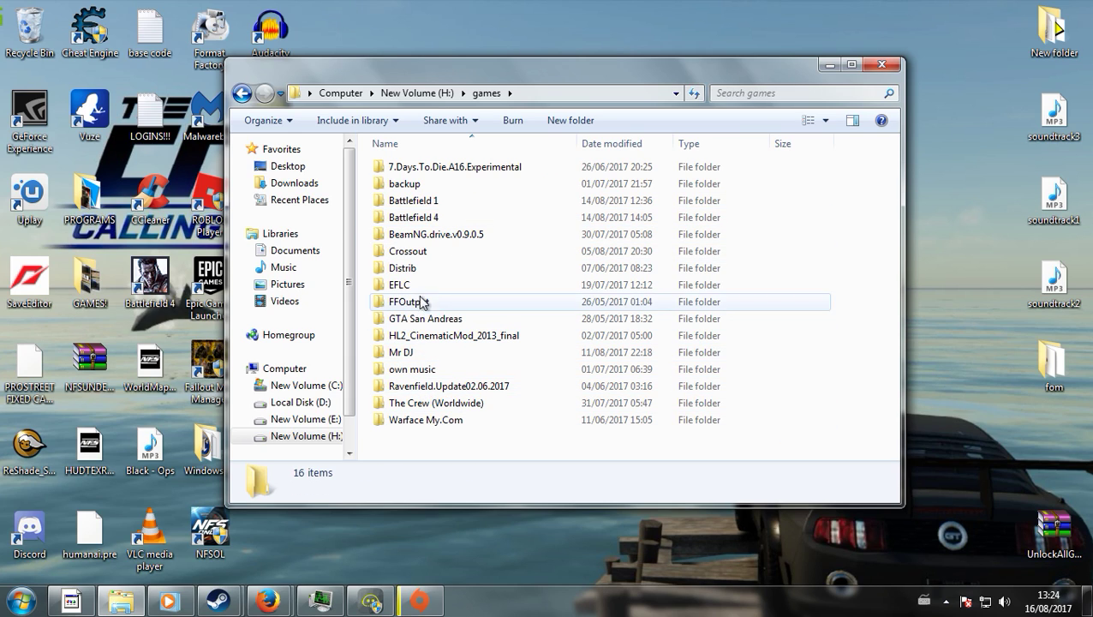
double_click(439, 219)
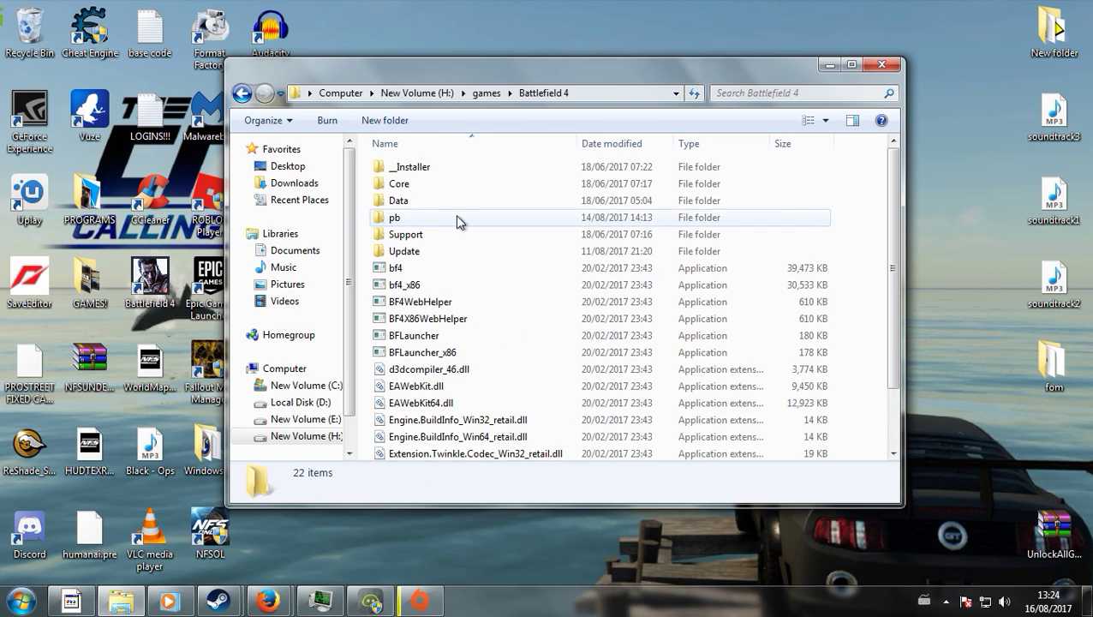
Navigate into _Installer\punkbuster\redist and select the pbsvc setup program.
drag(454, 66, 547, 57)
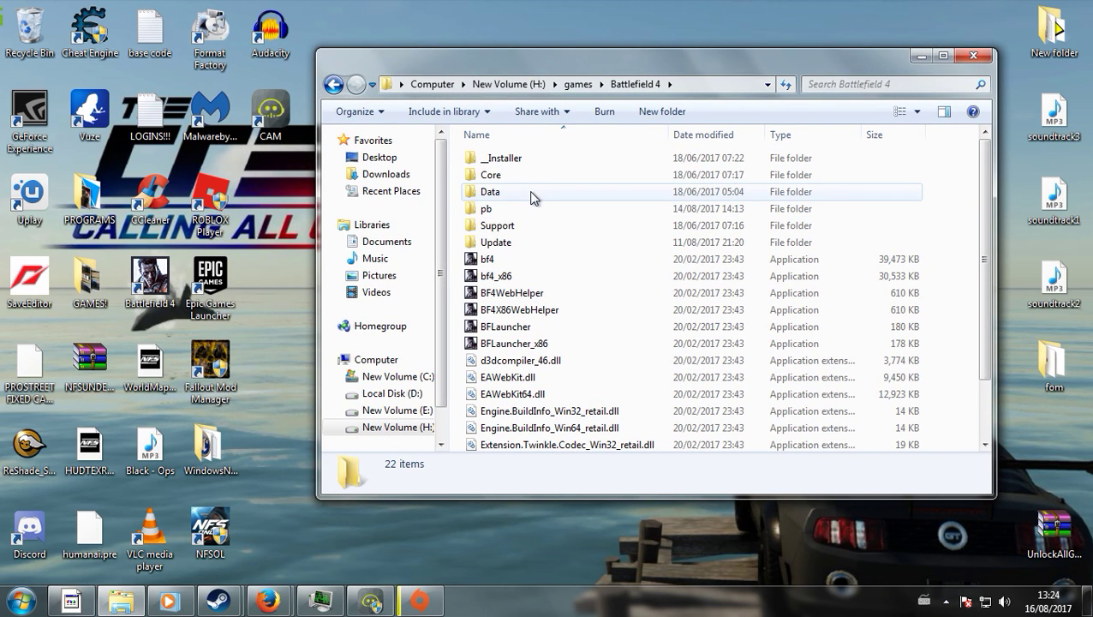
double_click(521, 208)
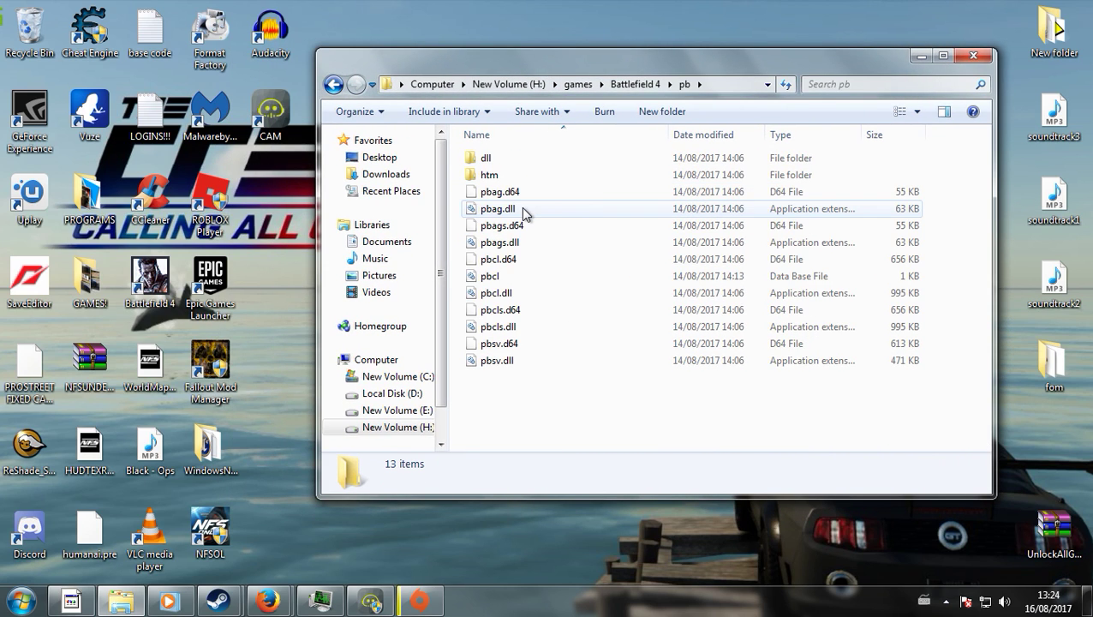
click(648, 83)
scroll(530, 214, down, 2)
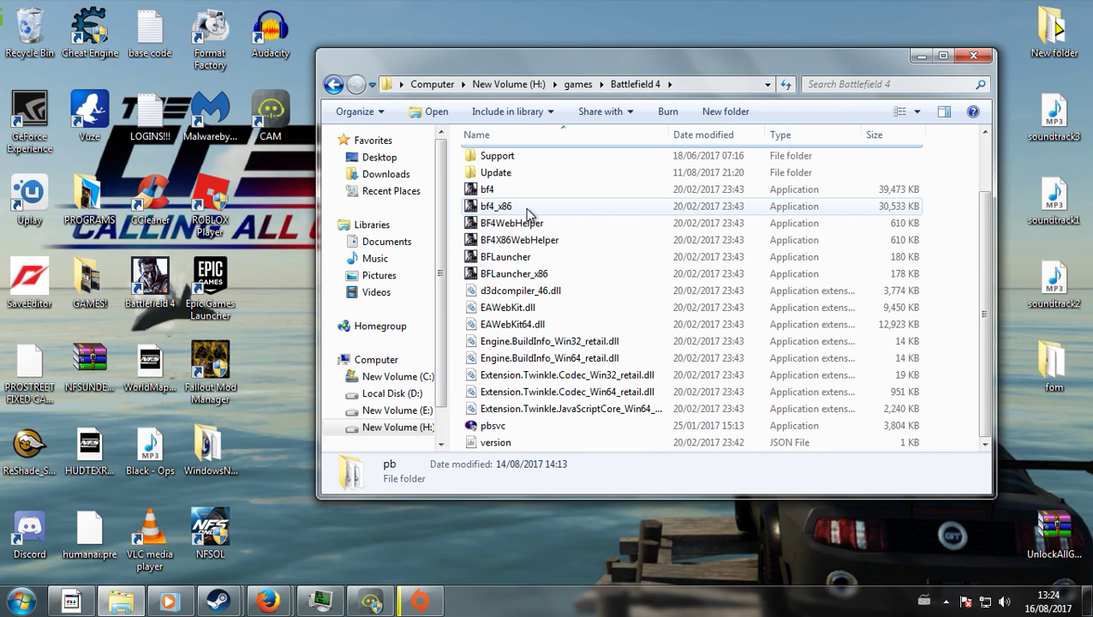
scroll(530, 213, up, 2)
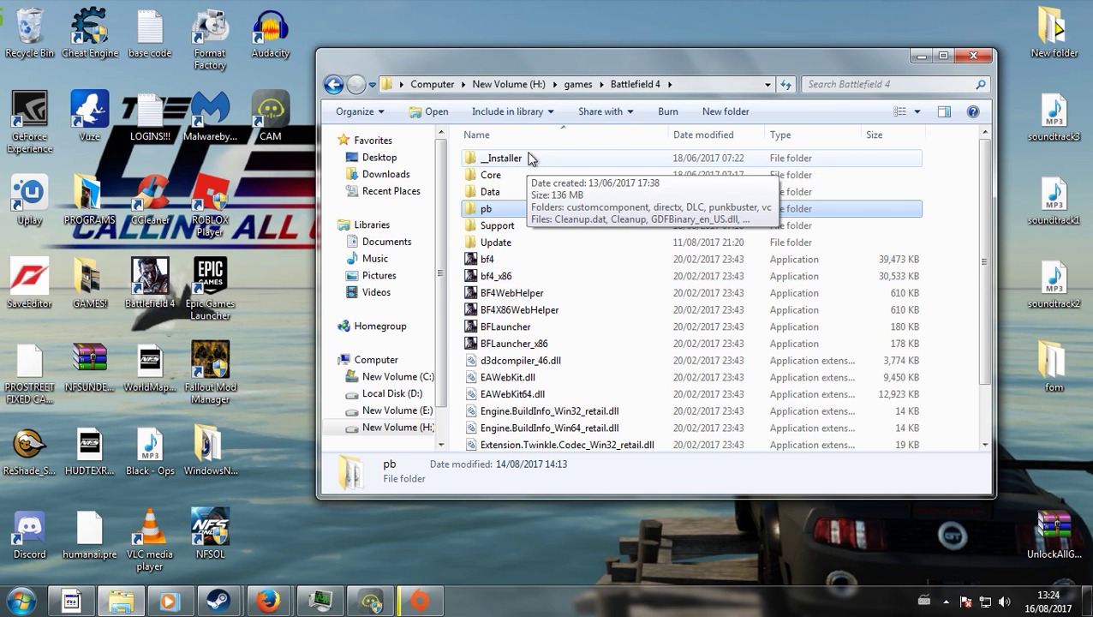
double_click(529, 157)
double_click(490, 210)
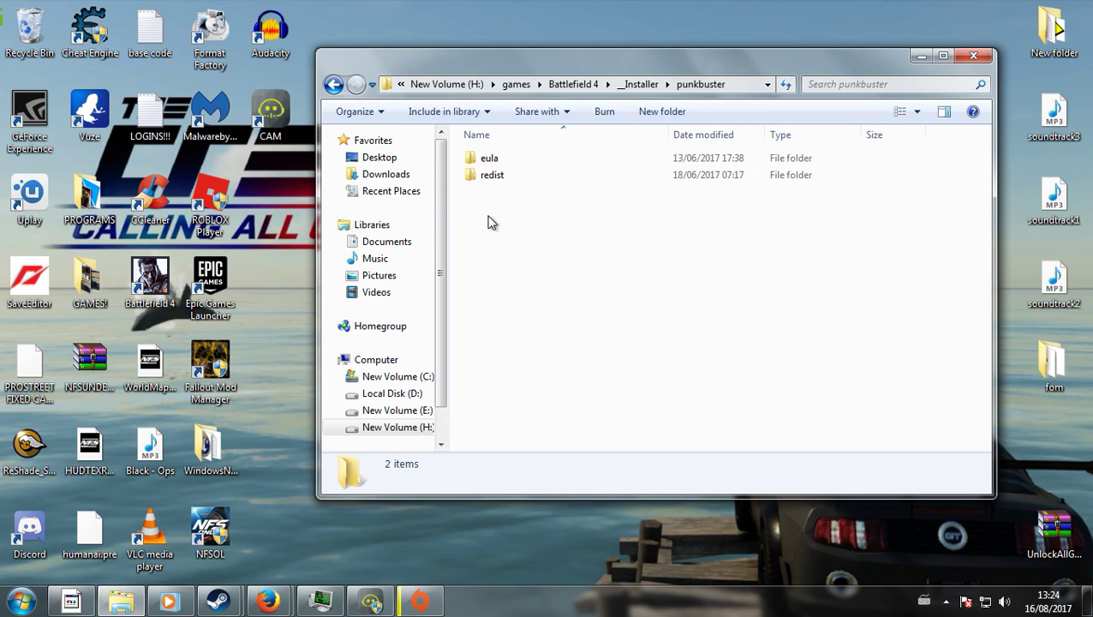
double_click(494, 176)
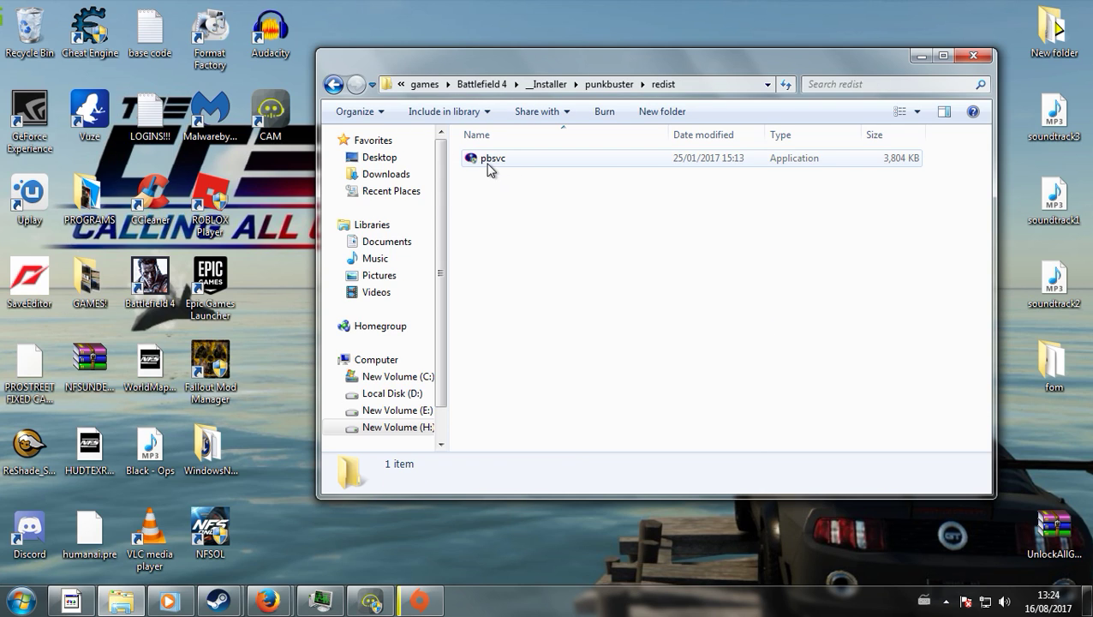
click(529, 169)
Run pbsvc, approve the UAC prompt, then cancel PunkBuster Service Setup.
double_click(529, 169)
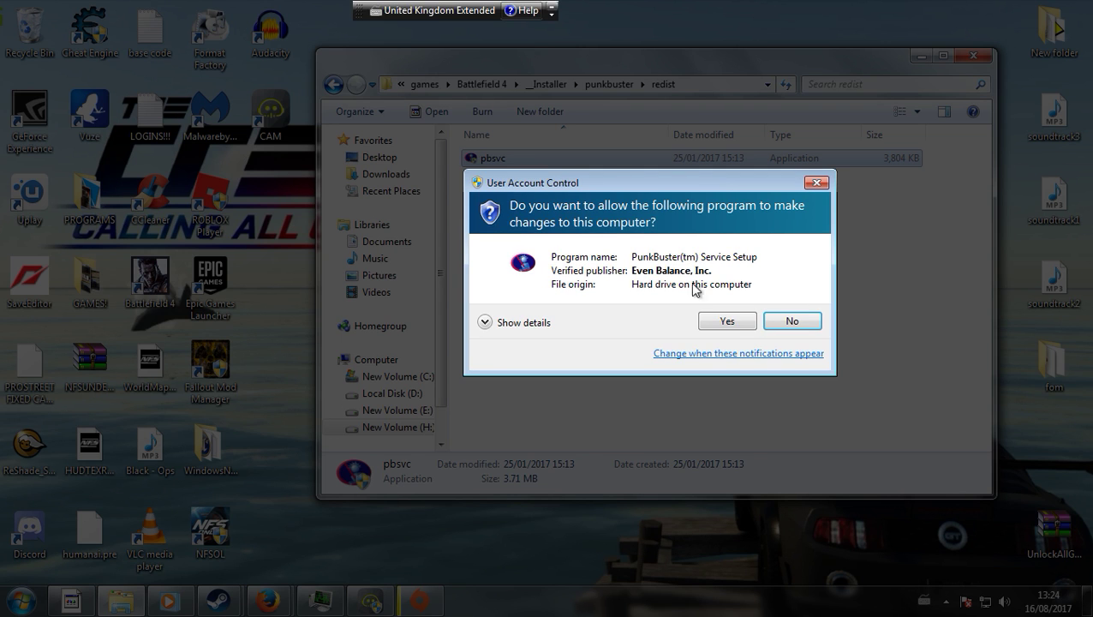
click(735, 319)
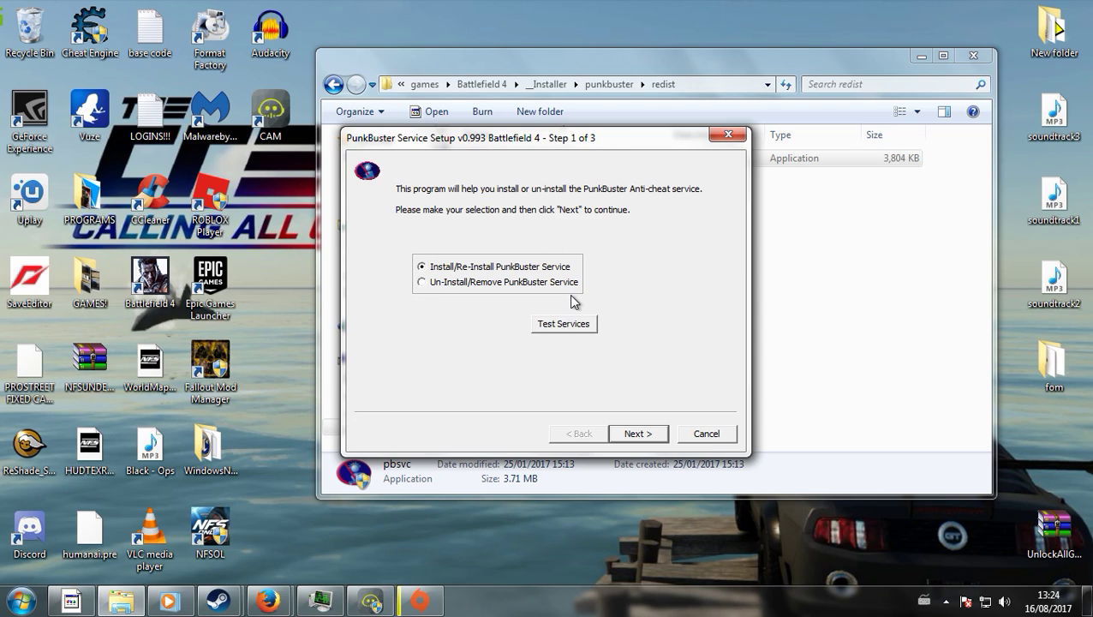
click(692, 433)
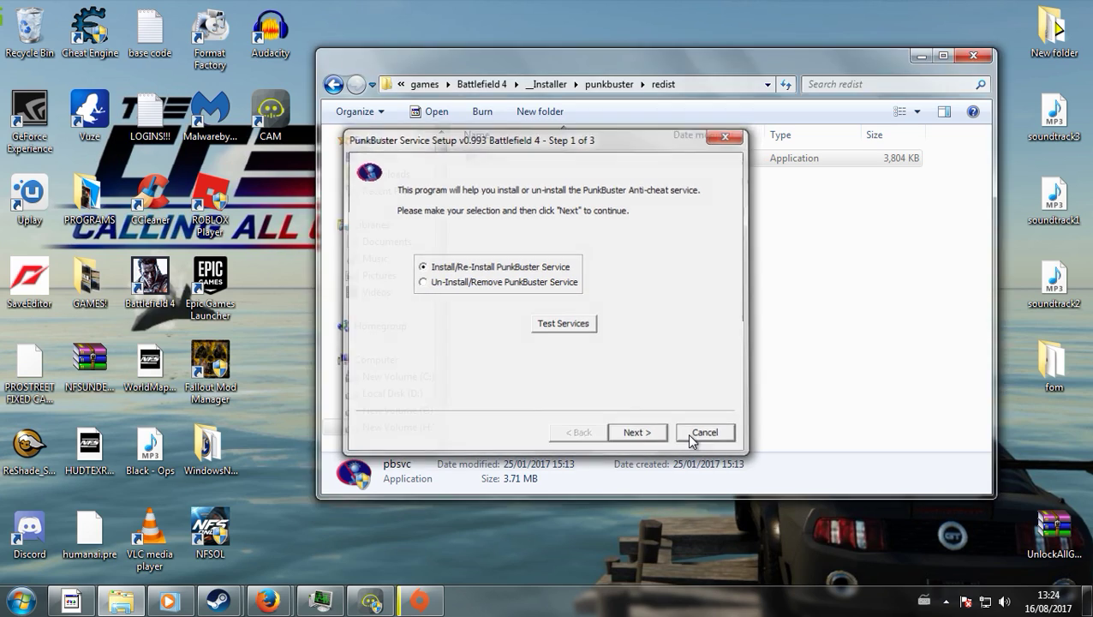
Return to the Battlefield 4 folder and bring Firefox's Even Balance PBSetup page forward.
click(482, 84)
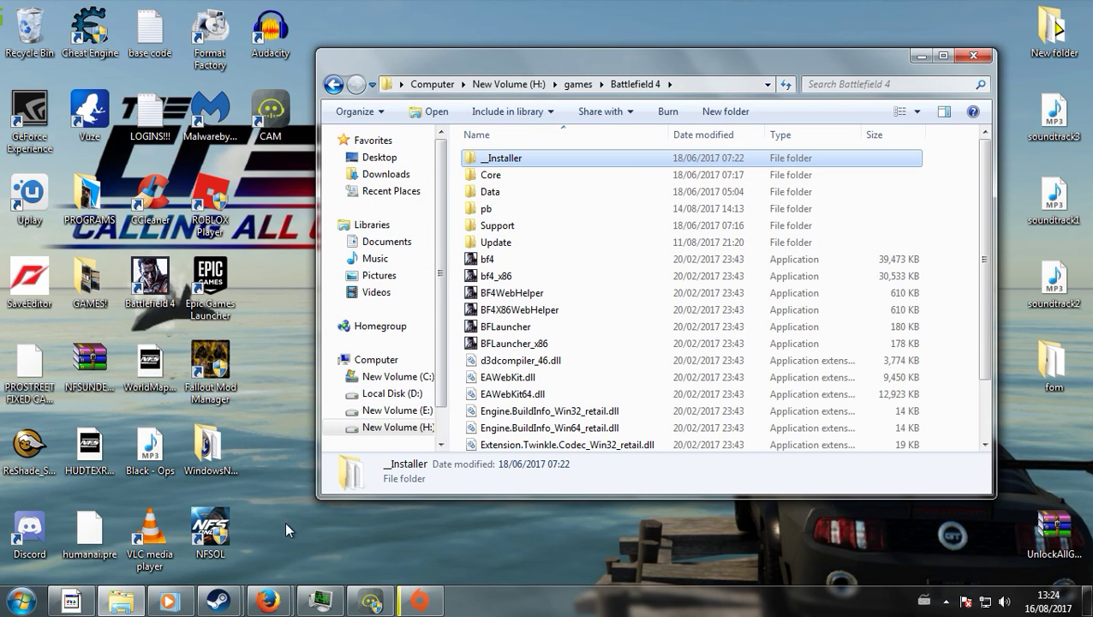
click(269, 602)
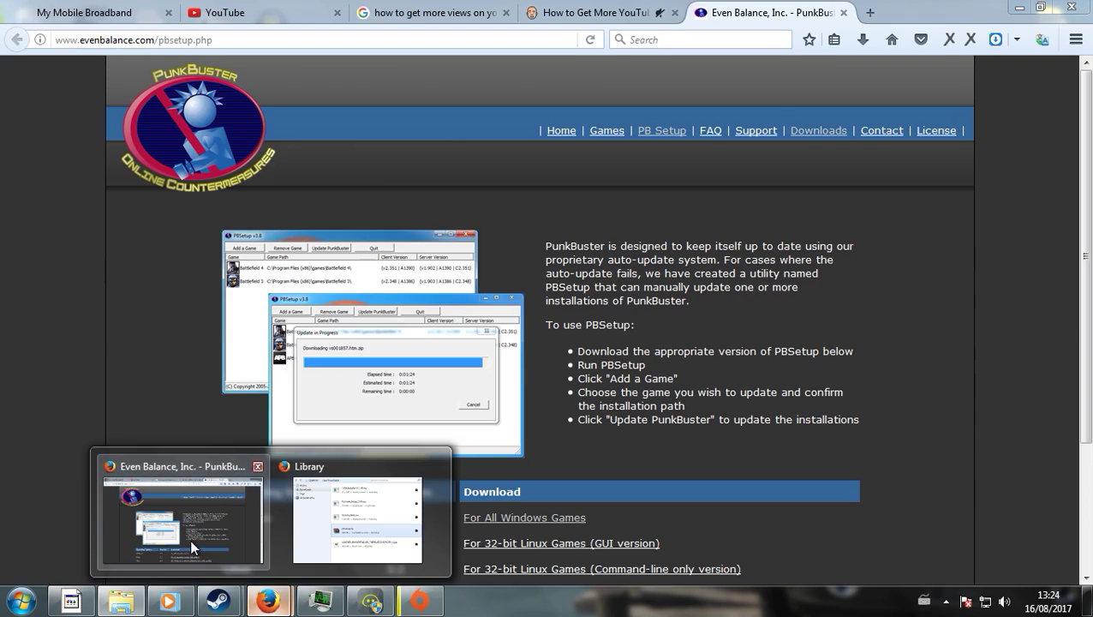
click(189, 538)
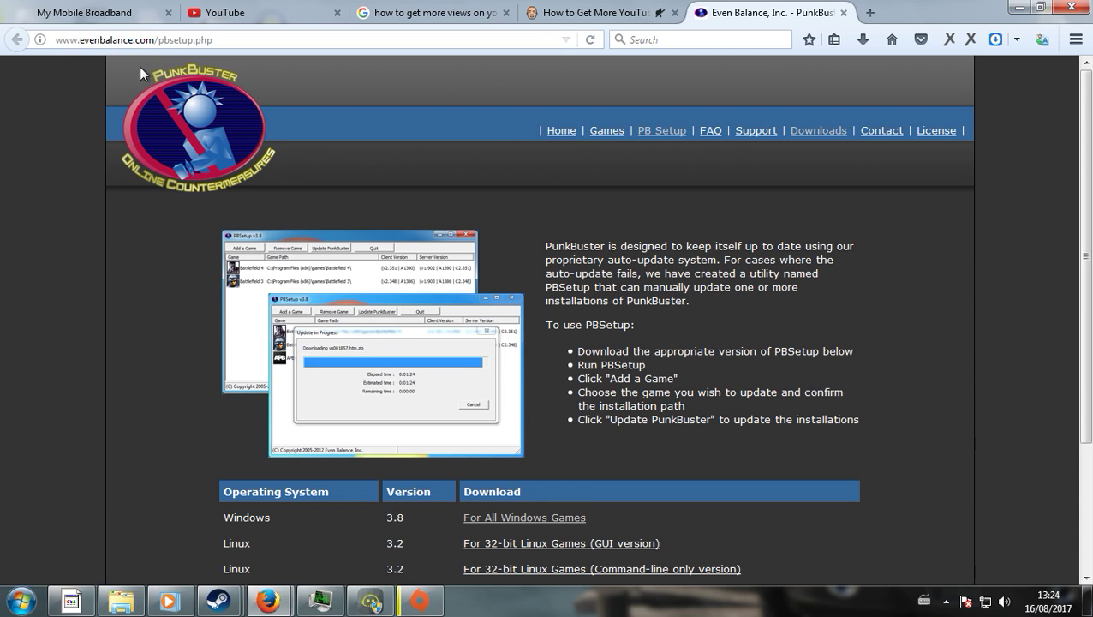
Request the PBSetup download for all Windows games and dismiss the pbsetup.zip save prompt.
scroll(493, 135, down, 3)
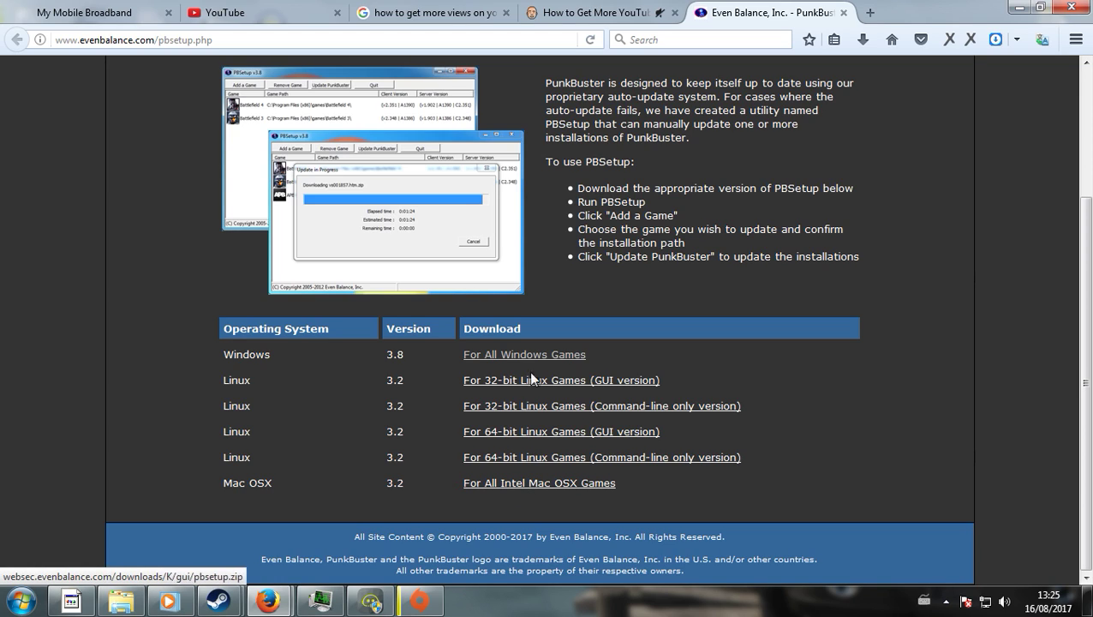
click(491, 361)
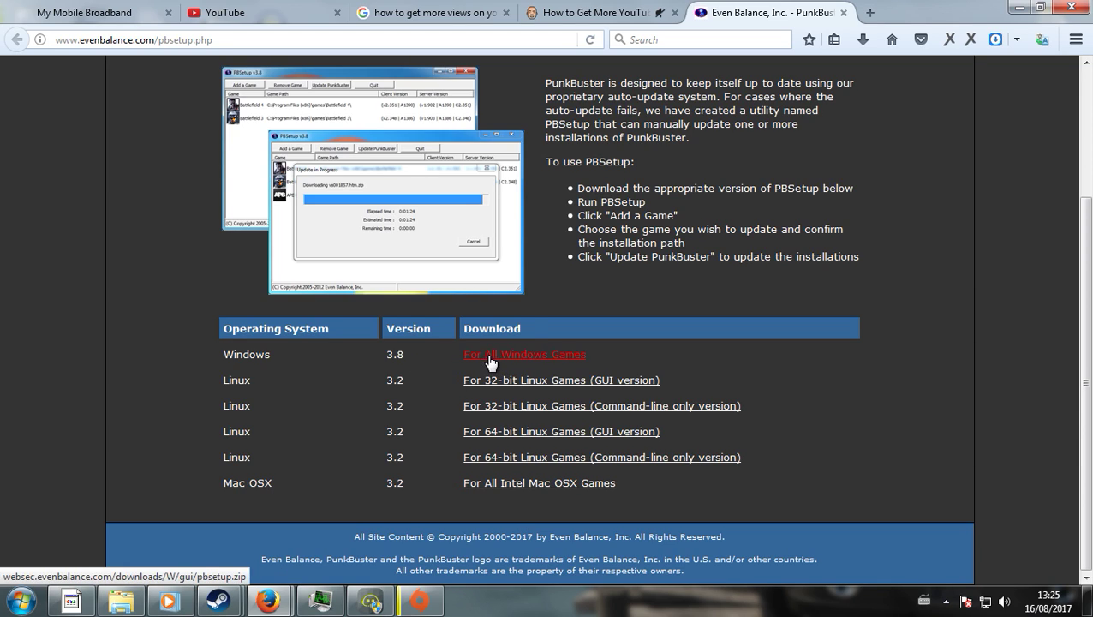
click(497, 361)
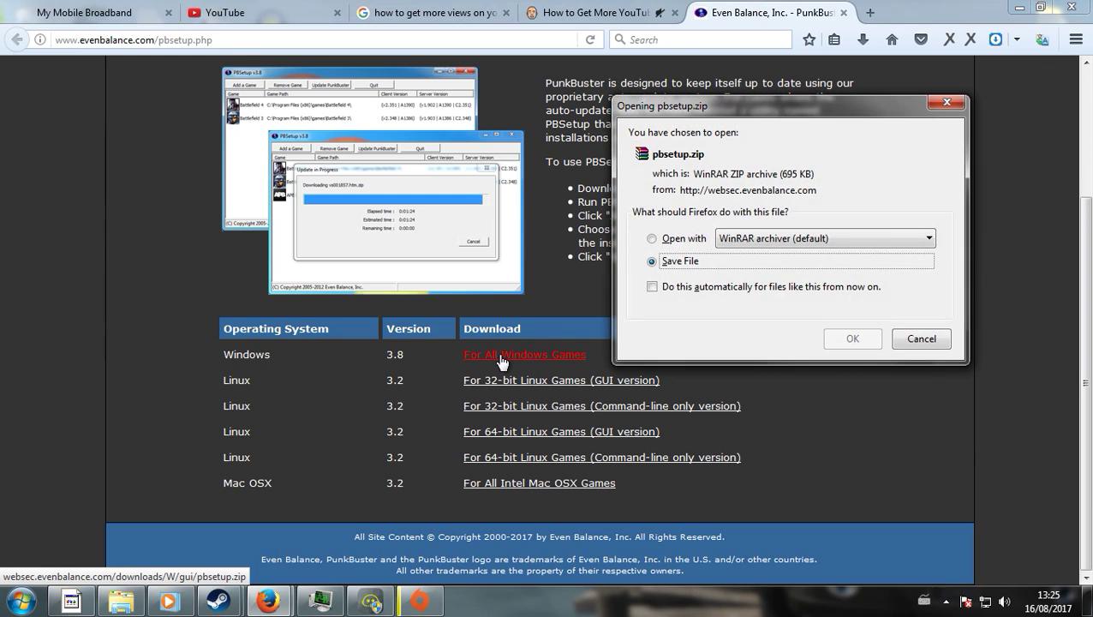
click(911, 338)
Open pbsetup.zip from Firefox's downloads Library in WinRAR and browse pbgame.htm, pbsetup.exe, pbuser.htm.
click(864, 41)
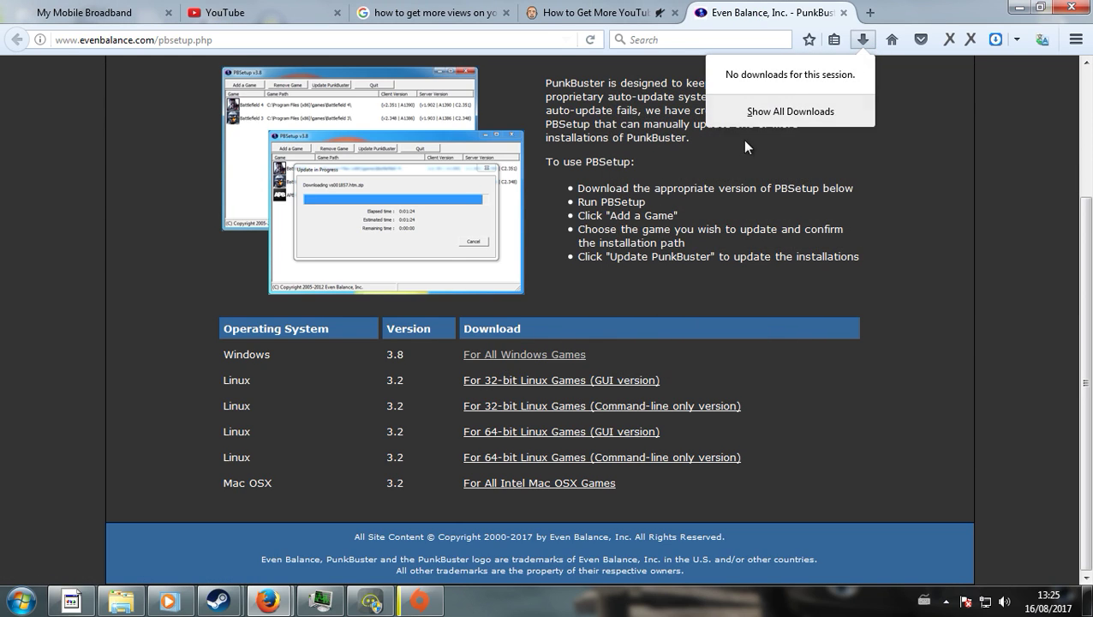
click(742, 139)
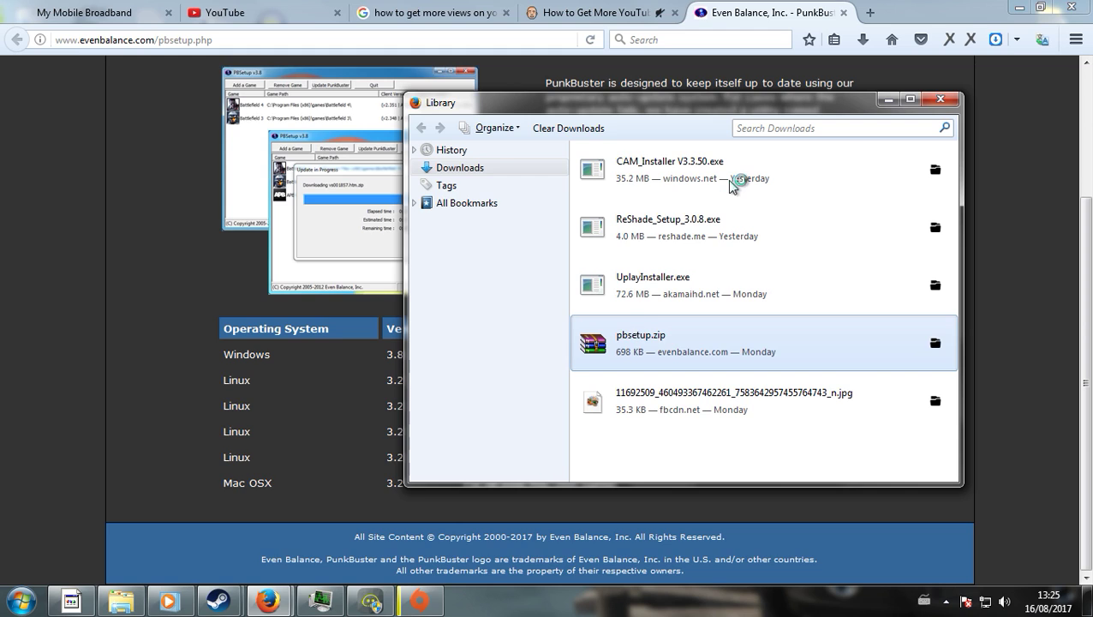
double_click(690, 349)
click(128, 283)
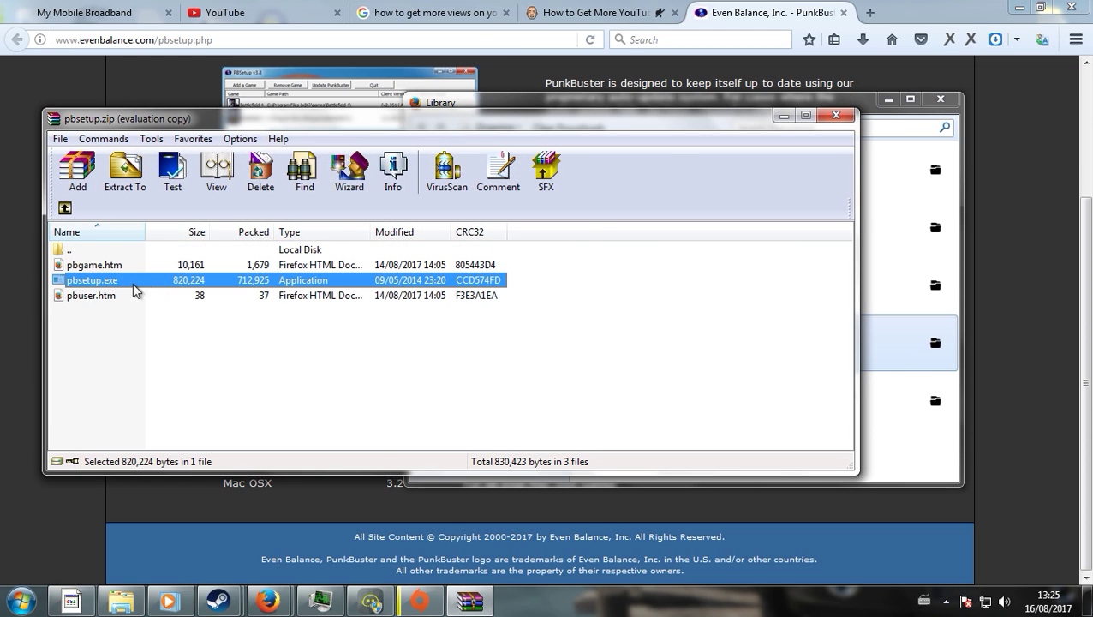
click(92, 268)
click(104, 295)
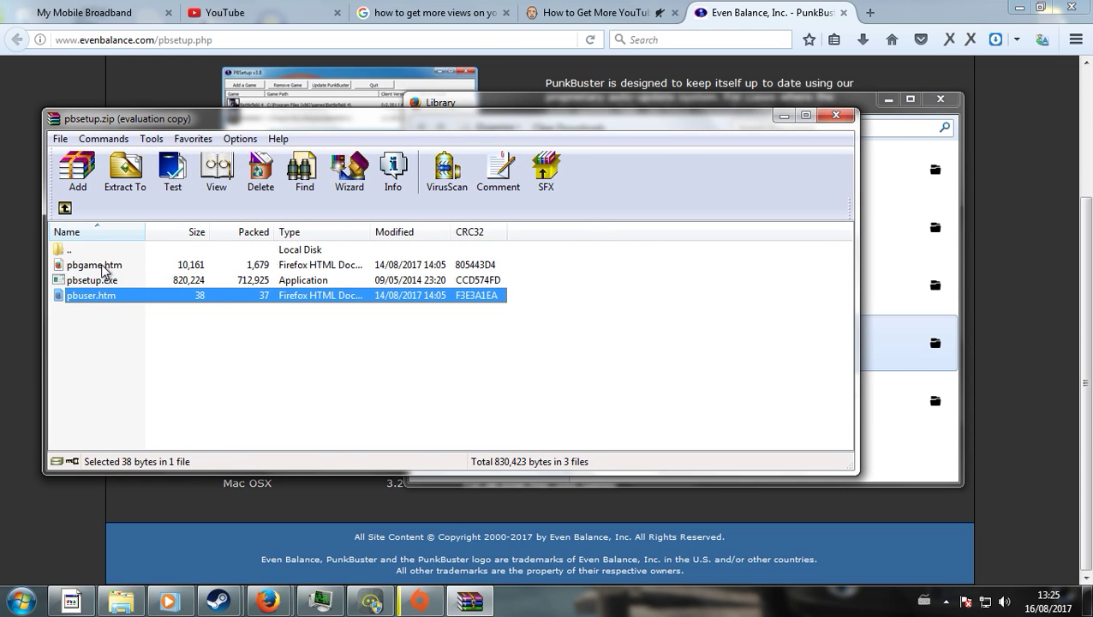
click(103, 266)
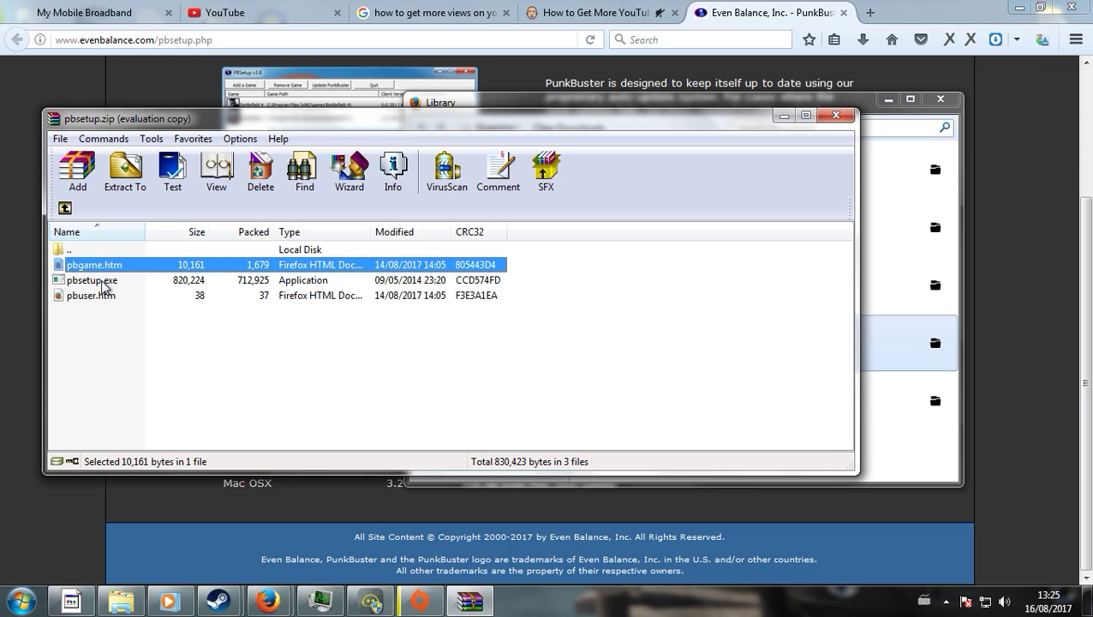
Run pbsetup.exe from the archive with admin approval and accept the PunkBuster licence.
double_click(103, 282)
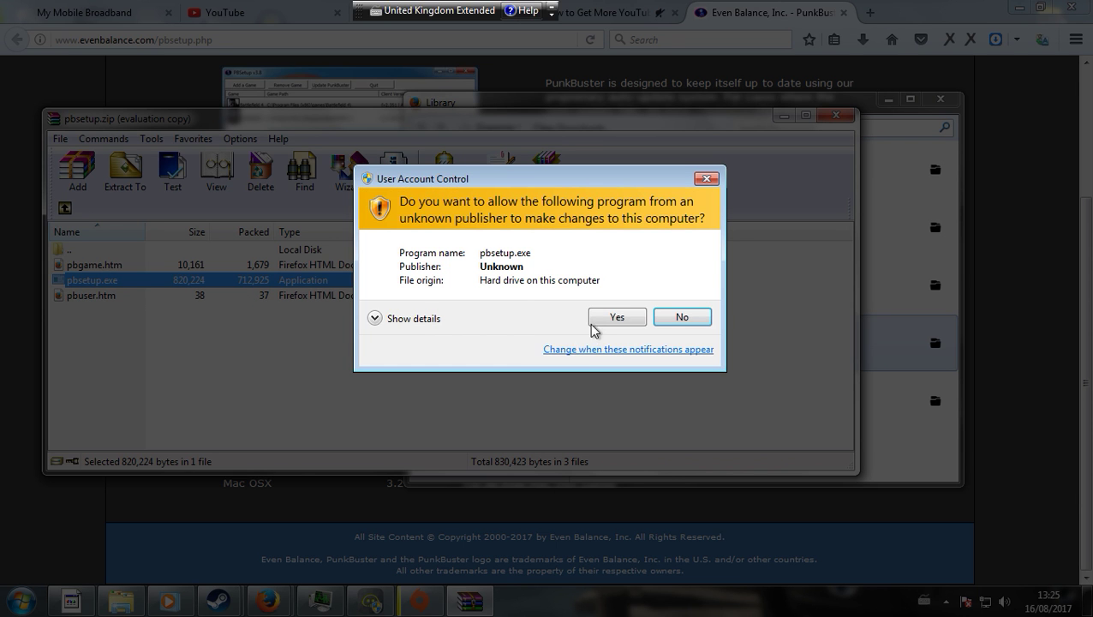
click(598, 319)
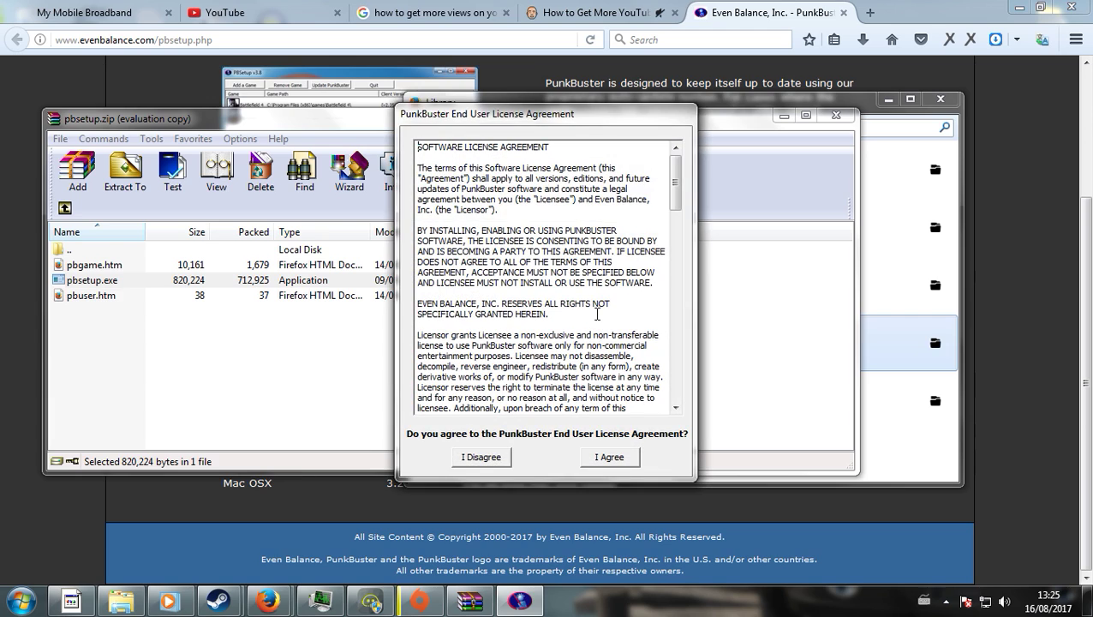
click(614, 461)
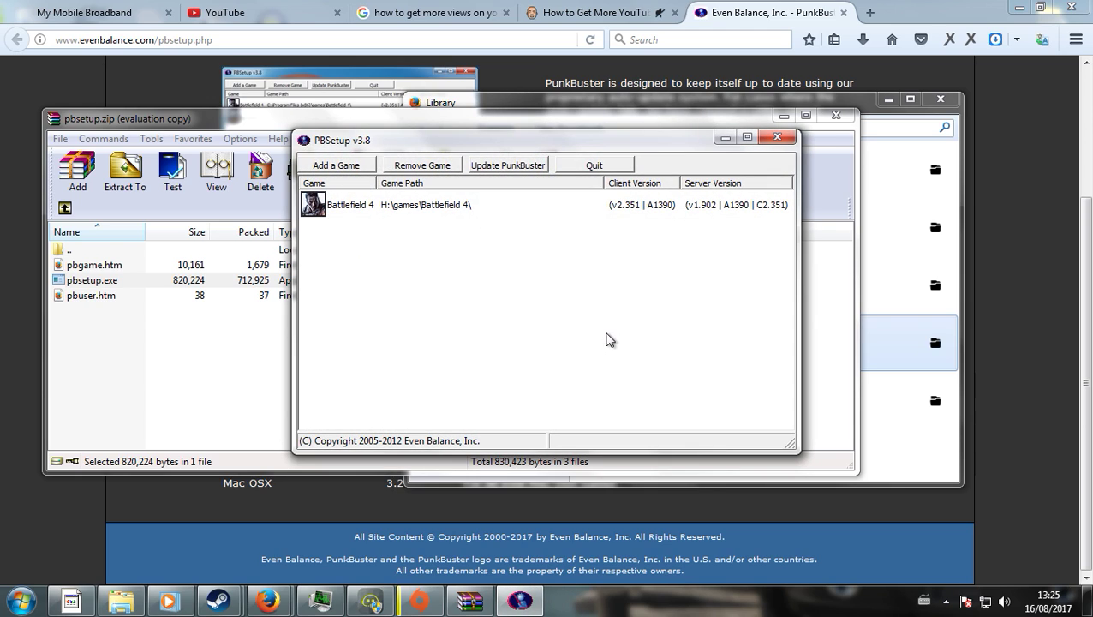
Browse PBSetup's Add a Game list of supported games, closing it without adding any.
click(335, 170)
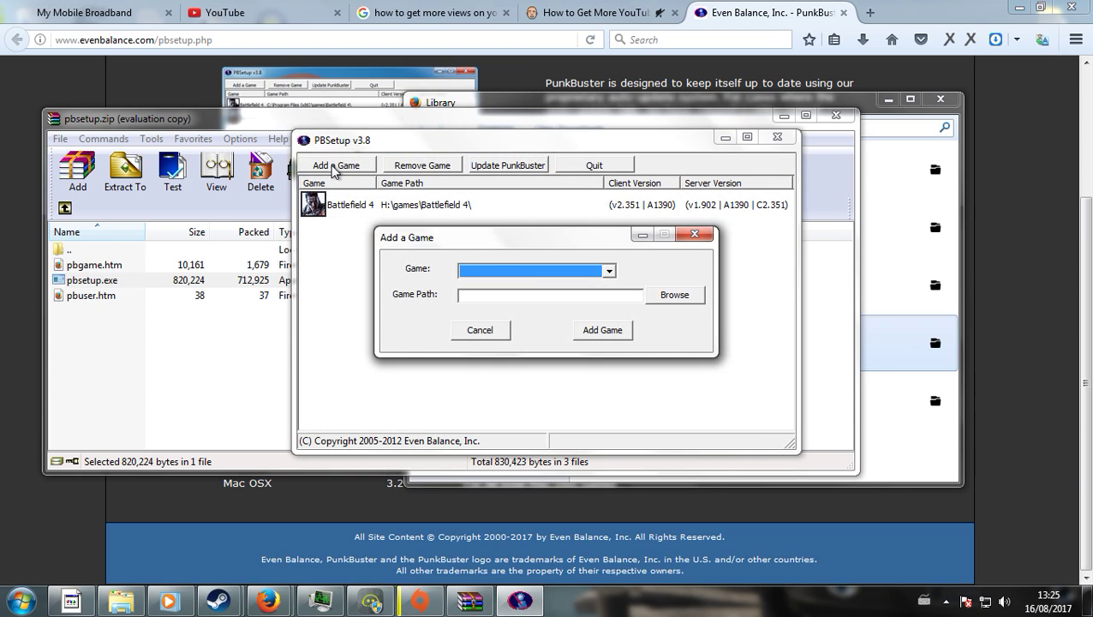
click(497, 267)
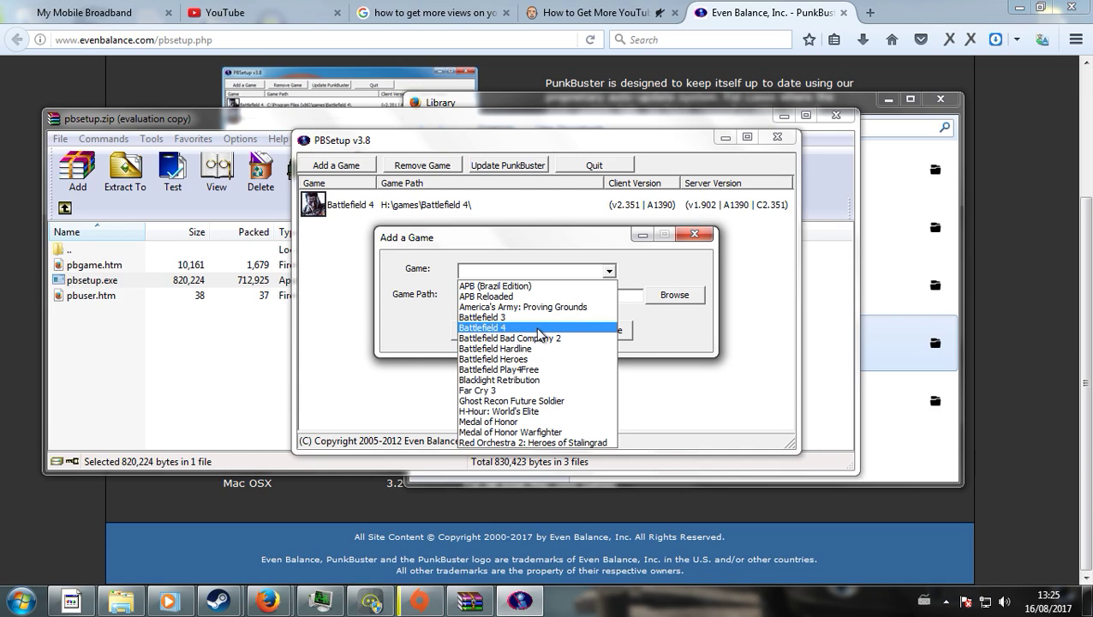
click(656, 277)
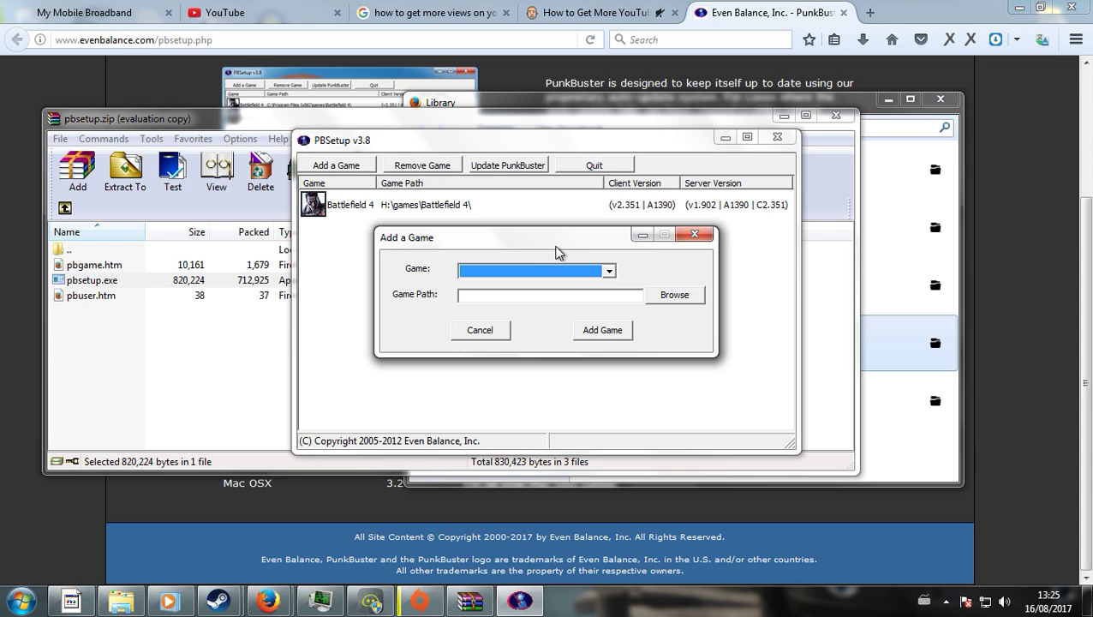
drag(556, 252, 561, 264)
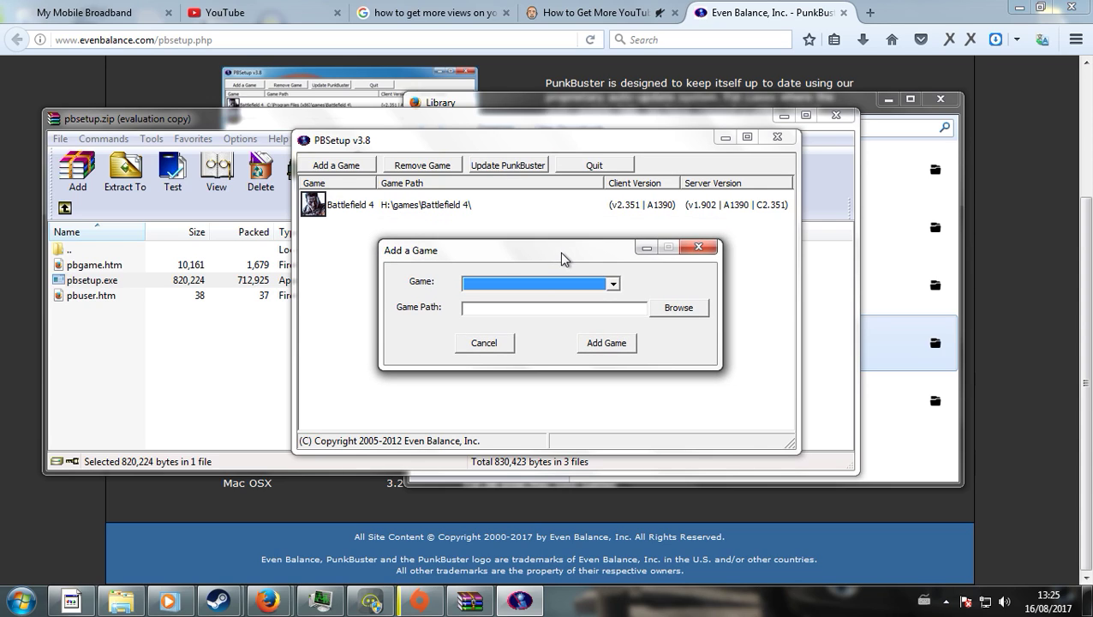
click(698, 248)
Cancel the running PunkBuster update check, acknowledge the cancellation, and quit PBSetup.
click(703, 350)
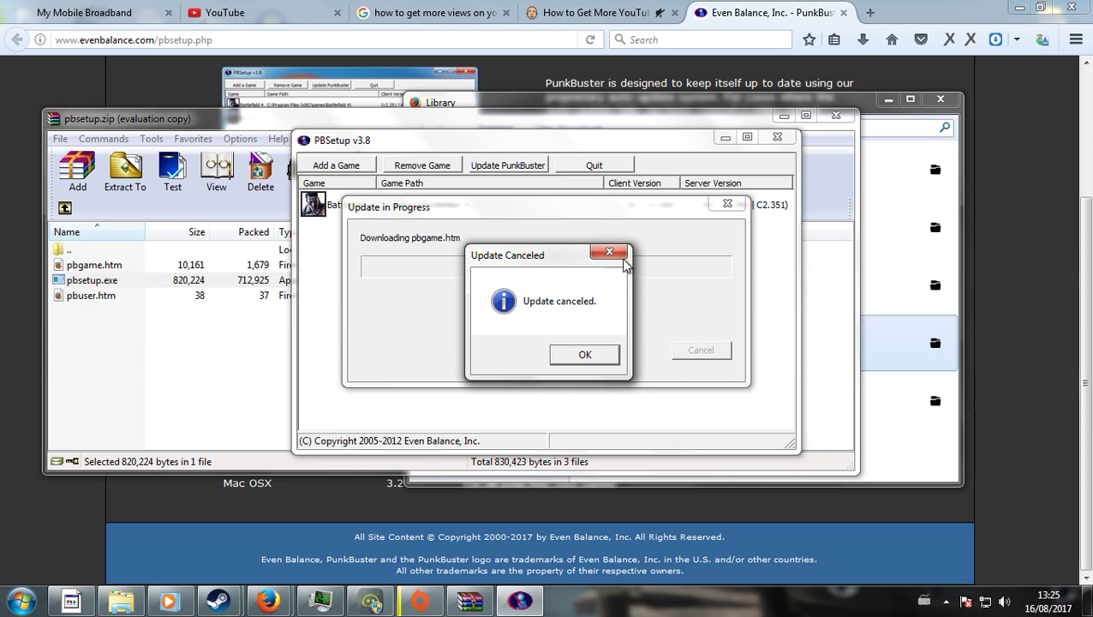
click(589, 350)
click(776, 137)
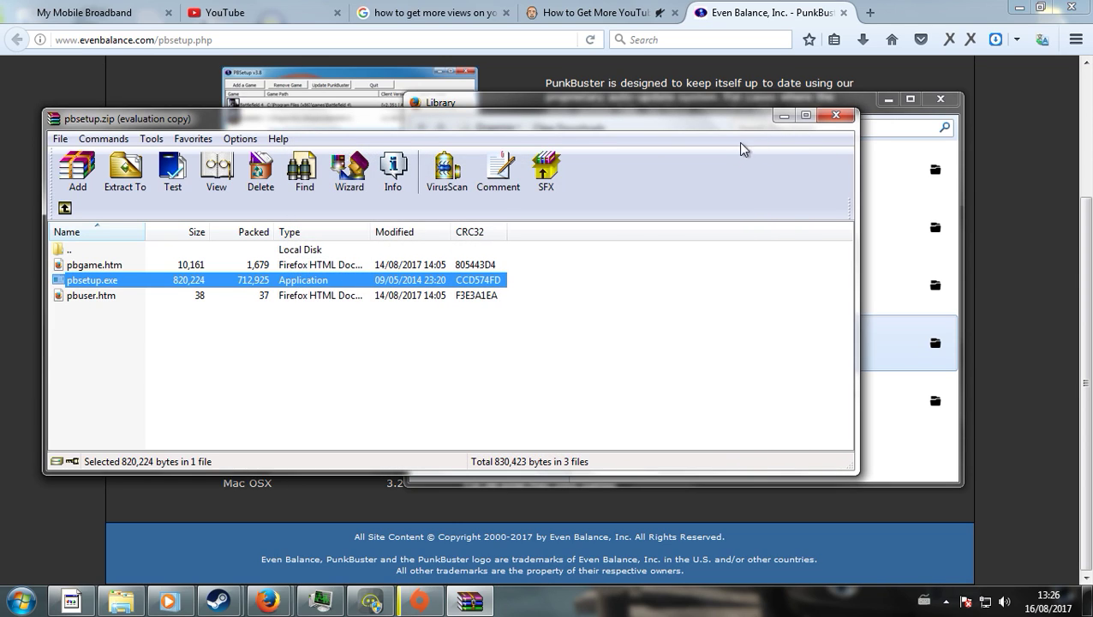
Close the pbsetup.zip archive in WinRAR without saving changes and minimise Firefox.
click(836, 115)
click(628, 359)
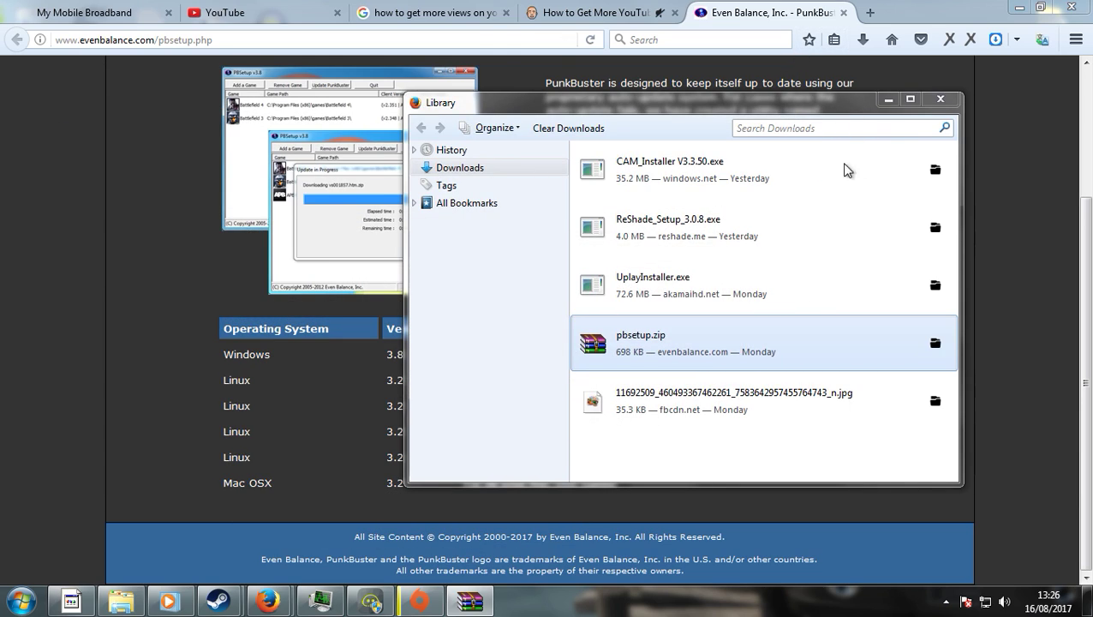
click(1018, 8)
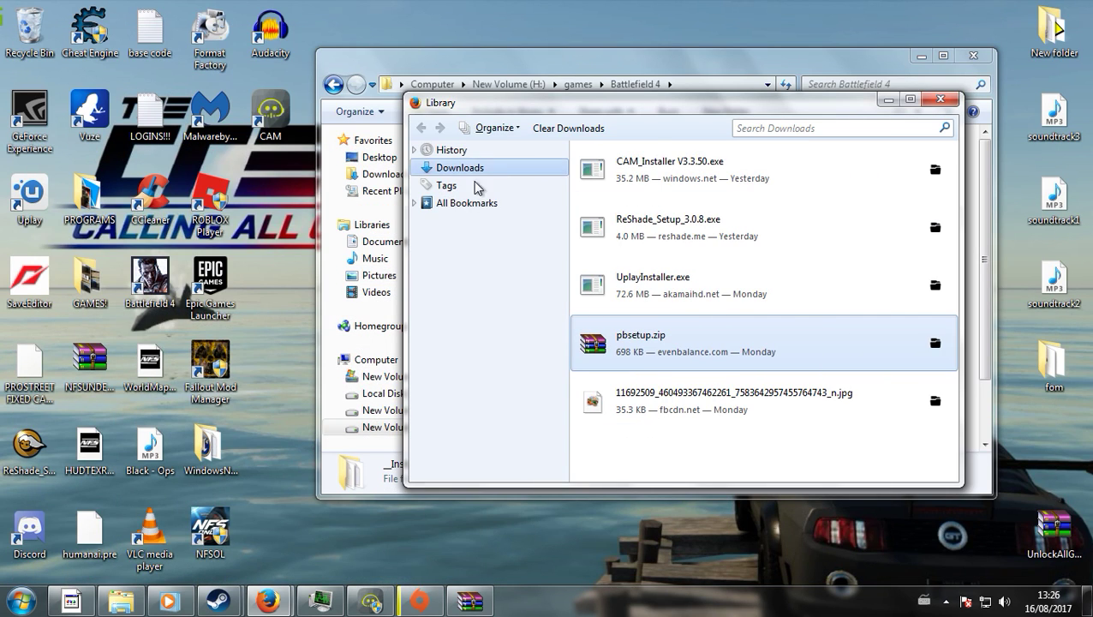
Launch Battlefield 4 with Play on its tile in Origin.
click(417, 602)
mouse_move(690, 322)
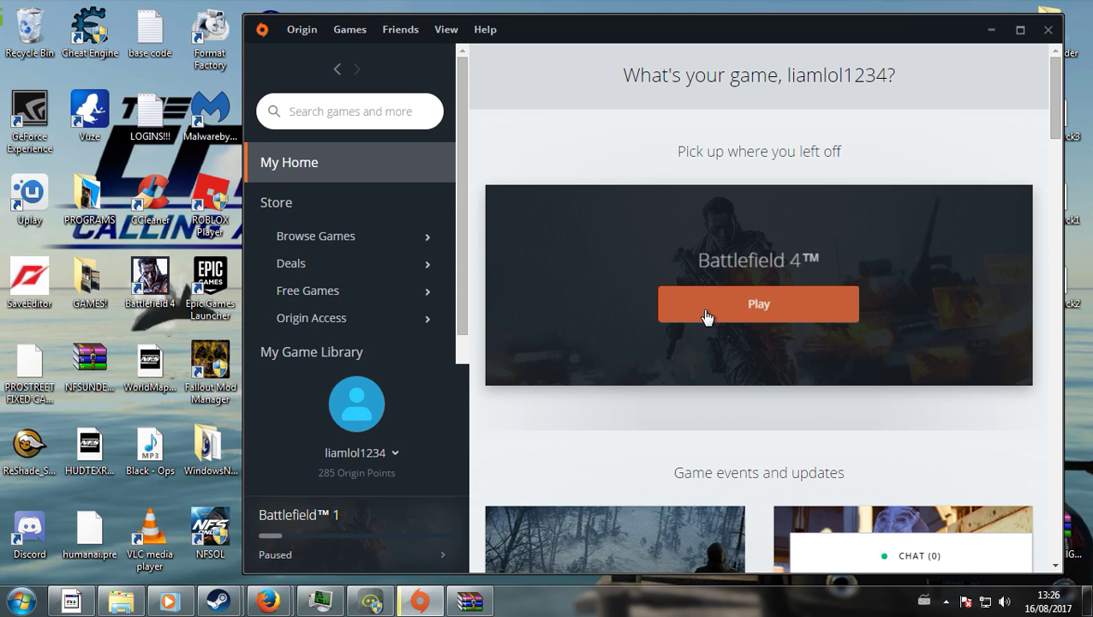
click(704, 317)
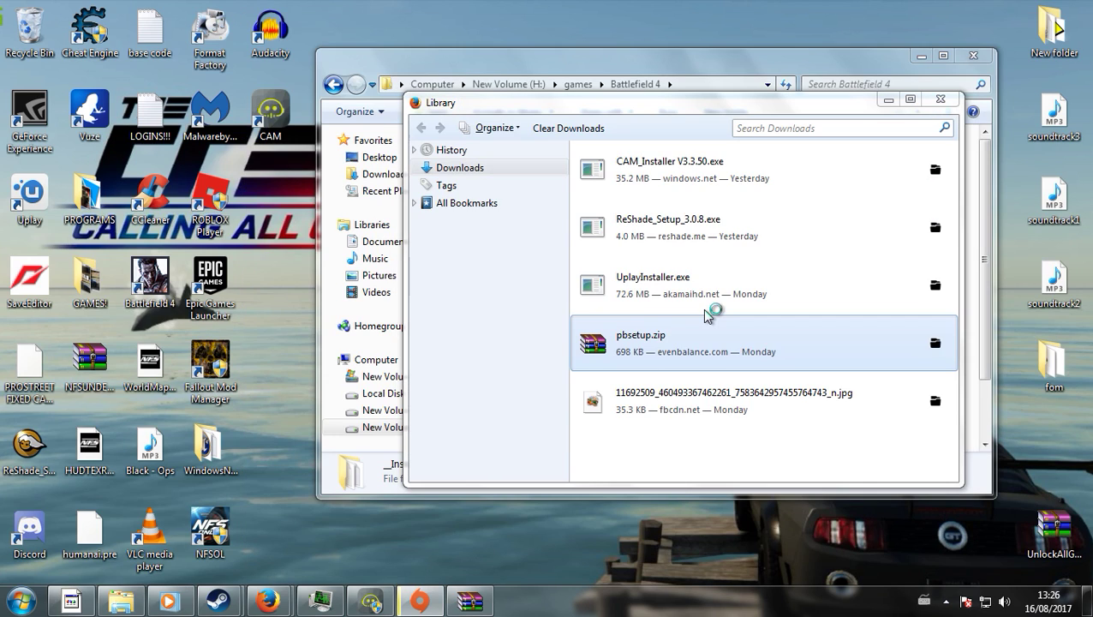